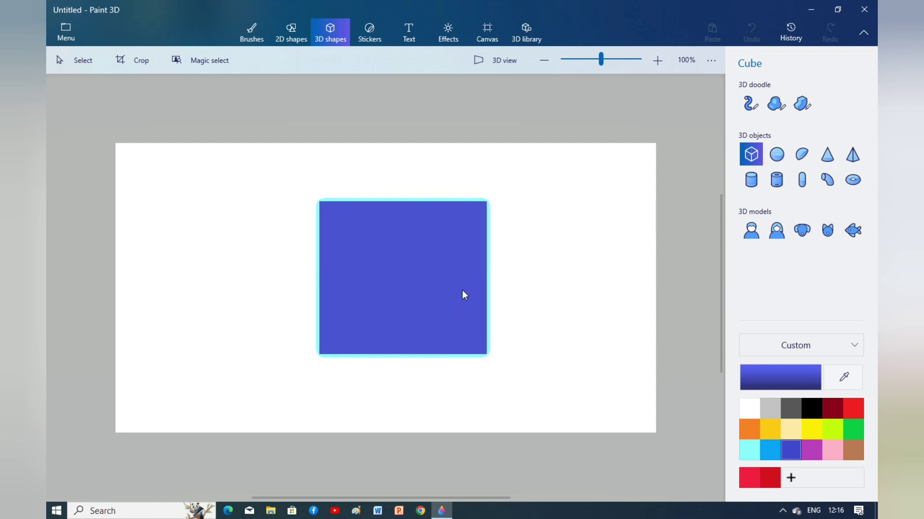
# Step: Move the cube slightly towards the centre of the canvas and recolour it black
pyautogui.moveTo(420, 268); pyautogui.dragTo(405, 267)
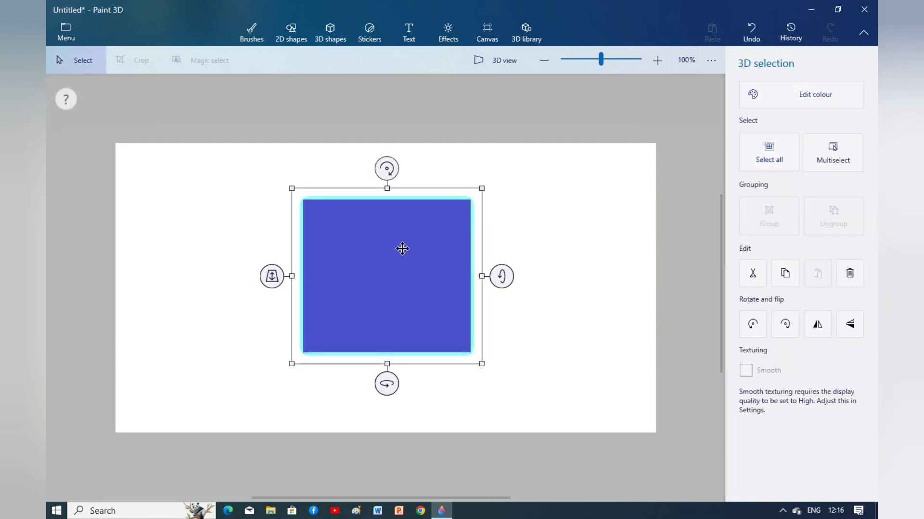
pyautogui.click(755, 97)
pyautogui.click(663, 176)
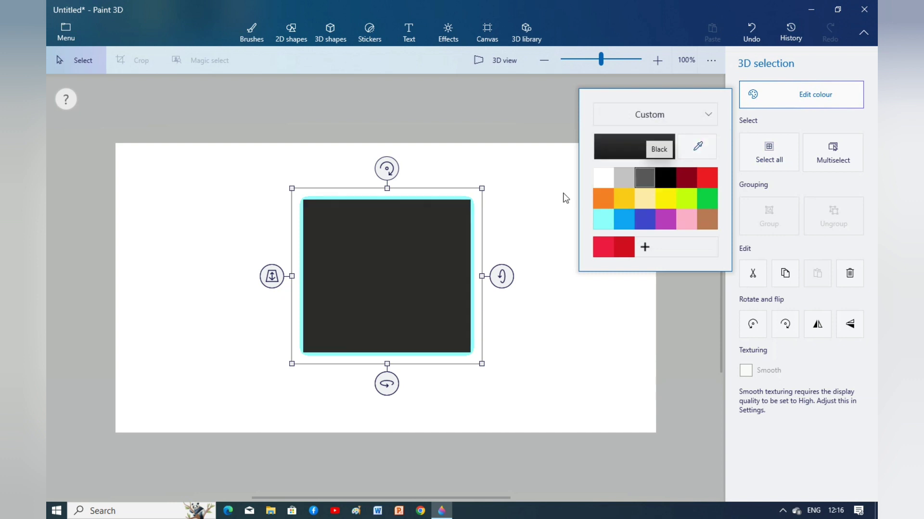
pyautogui.click(527, 217)
pyautogui.click(421, 239)
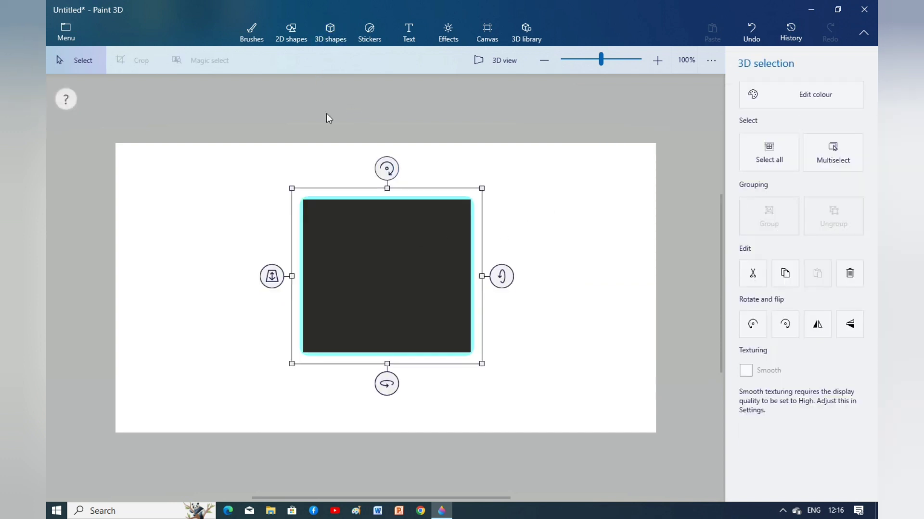
# Step: Draw a rounded square inside the cube's front face with a solid white fill and a solid white outline
pyautogui.click(291, 37)
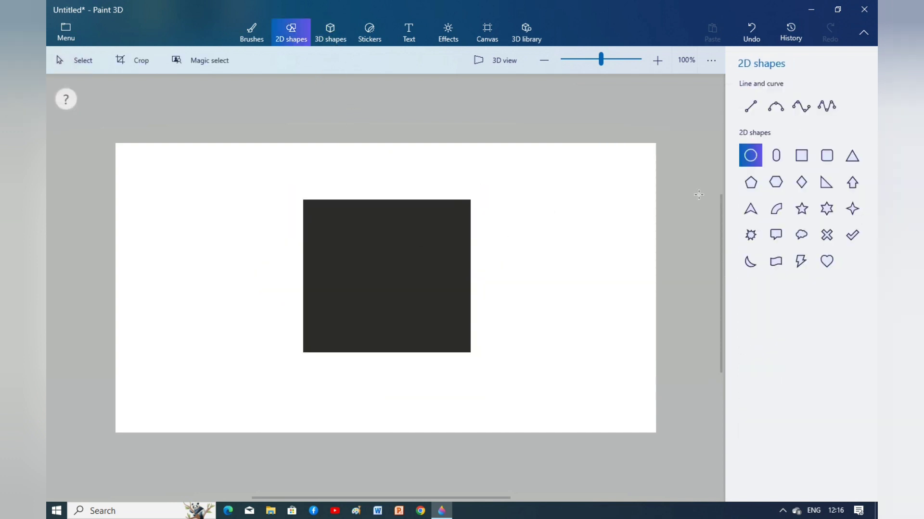
pyautogui.click(826, 159)
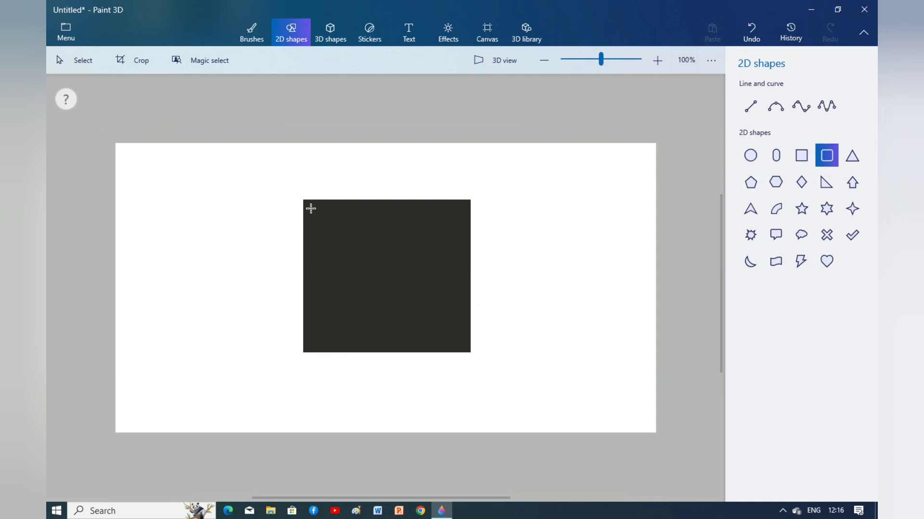
pyautogui.moveTo(449, 334); pyautogui.dragTo(461, 344)
pyautogui.click(753, 117)
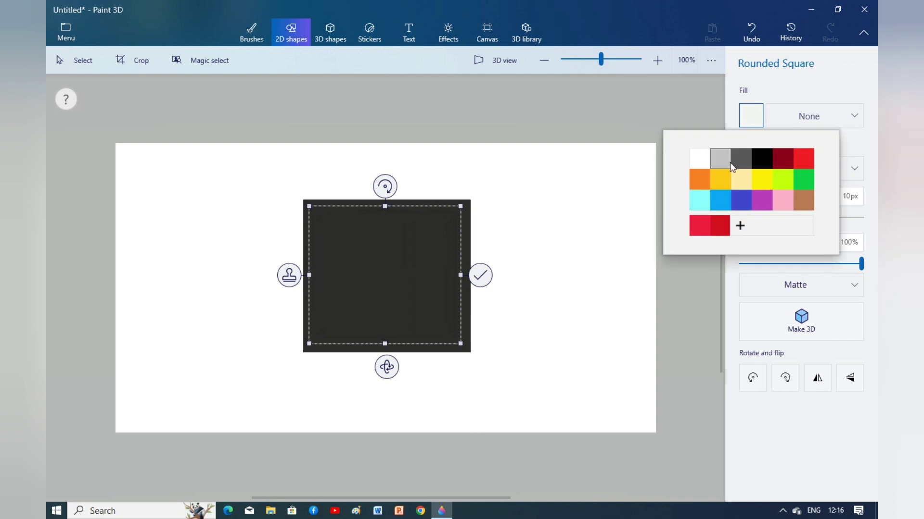
pyautogui.click(701, 160)
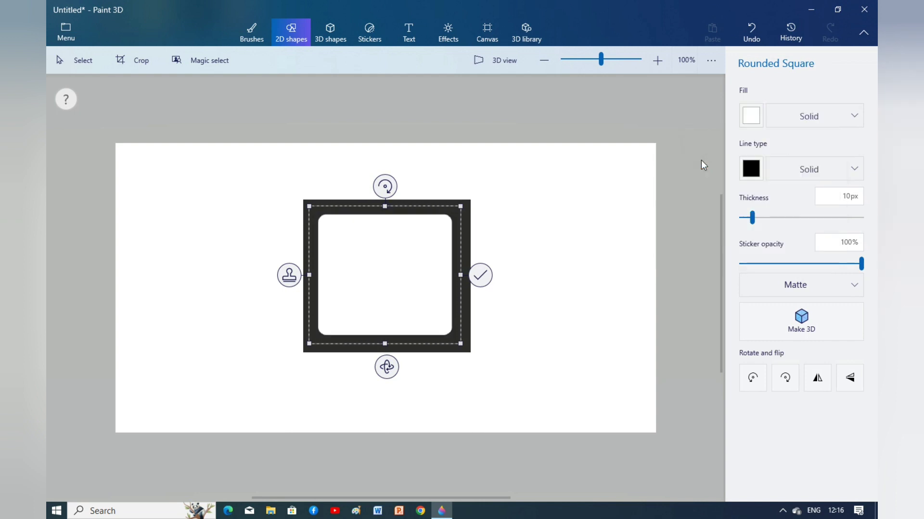
pyautogui.click(750, 169)
pyautogui.click(697, 212)
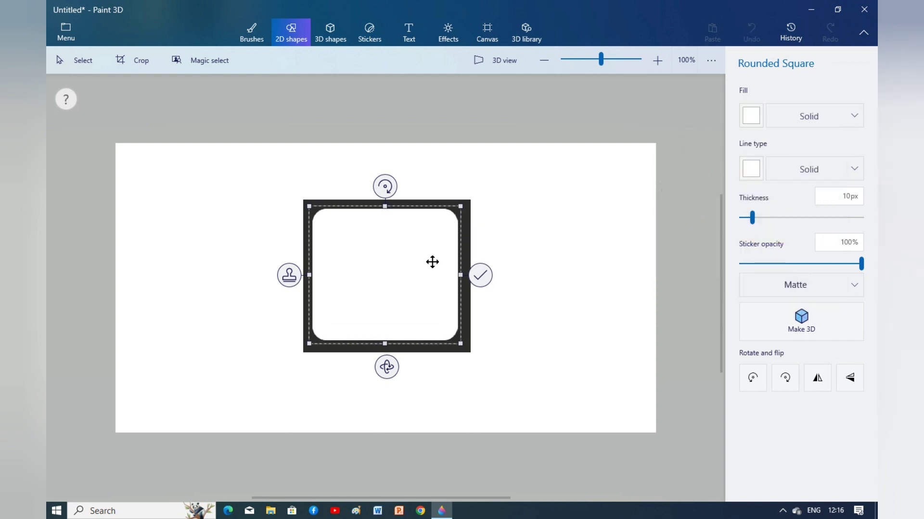
# Step: Centre the white rounded square on the face, widen it slightly for an even black border, and commit it
pyautogui.moveTo(432, 262); pyautogui.dragTo(463, 276)
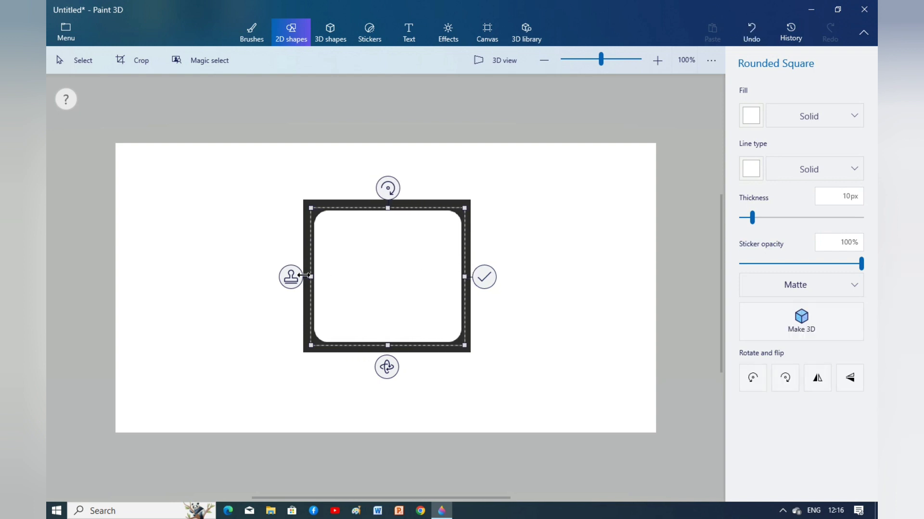
pyautogui.moveTo(311, 277); pyautogui.dragTo(307, 279)
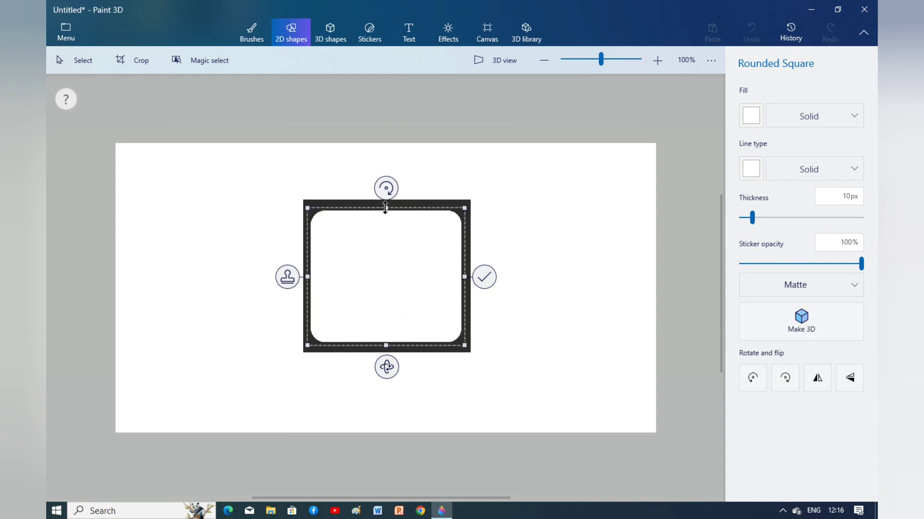
pyautogui.moveTo(384, 208); pyautogui.dragTo(386, 208)
pyautogui.click(485, 277)
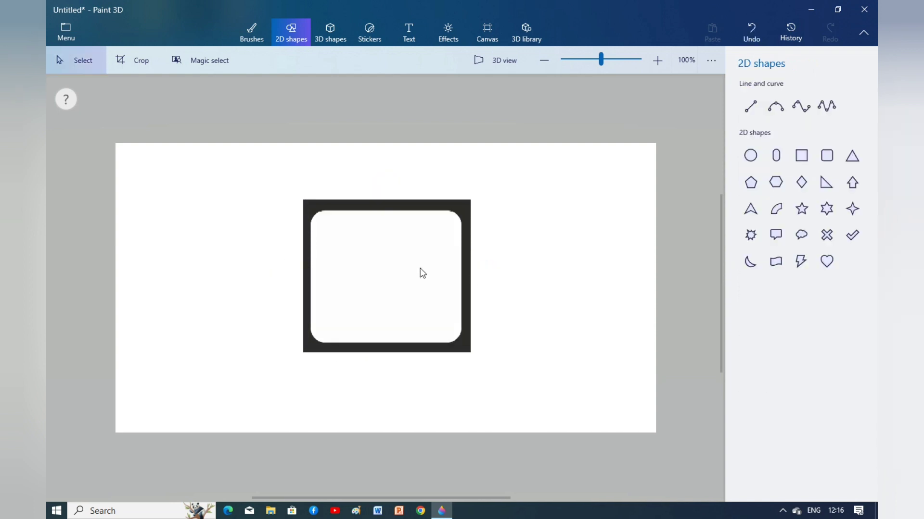
# Step: Rotate the cube about its vertical axis until a blank side face points forward
pyautogui.click(407, 292)
pyautogui.moveTo(389, 384); pyautogui.dragTo(475, 381)
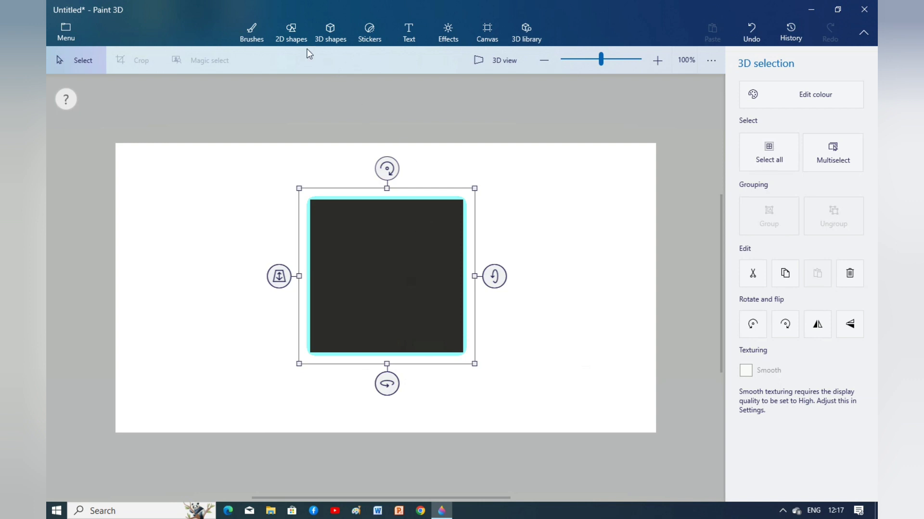
pyautogui.click(291, 34)
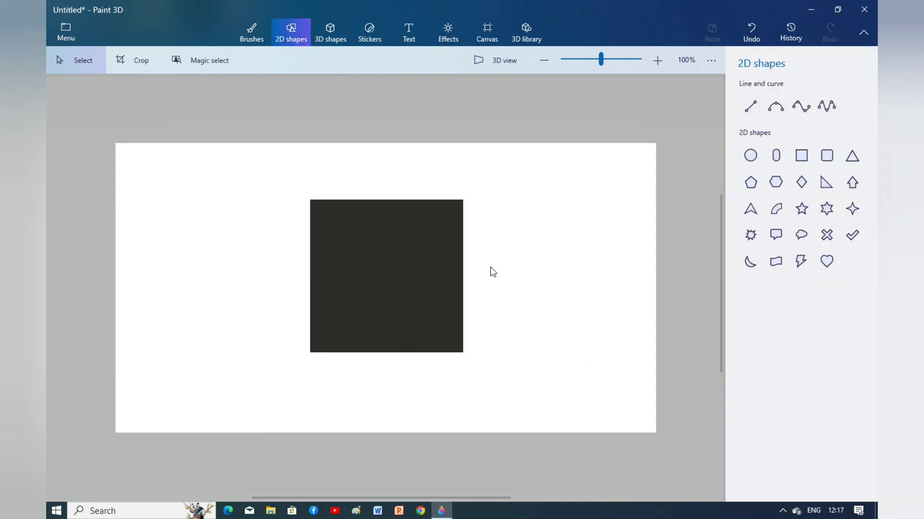
pyautogui.click(418, 336)
pyautogui.moveTo(387, 382)
pyautogui.mouseDown()
pyautogui.moveTo(329, 380)
pyautogui.moveTo(305, 365)
pyautogui.moveTo(393, 369)
pyautogui.moveTo(384, 380)
pyautogui.mouseUp()
# Step: Add a rounded square with red fill and red outline to the blank face, leaving a narrow black border
pyautogui.click(292, 33)
pyautogui.click(826, 155)
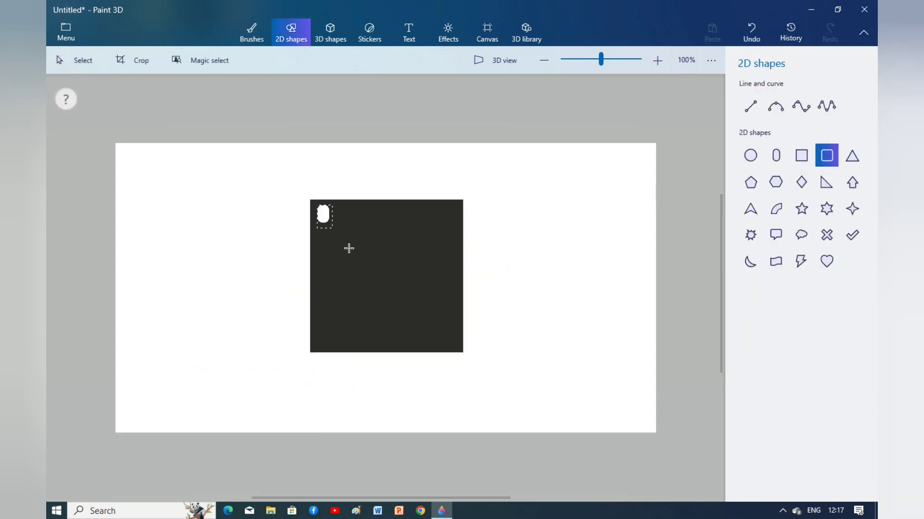
pyautogui.moveTo(349, 249); pyautogui.dragTo(459, 352)
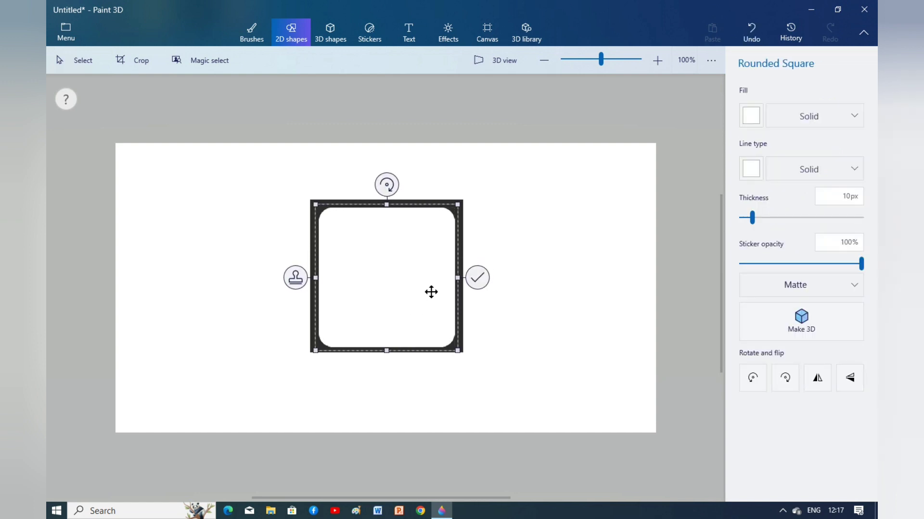
pyautogui.click(761, 115)
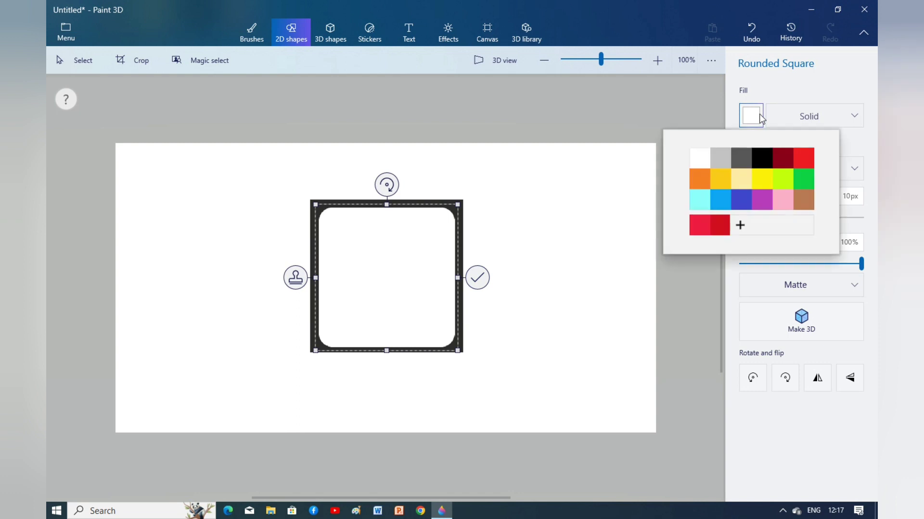
pyautogui.click(805, 158)
pyautogui.click(758, 160)
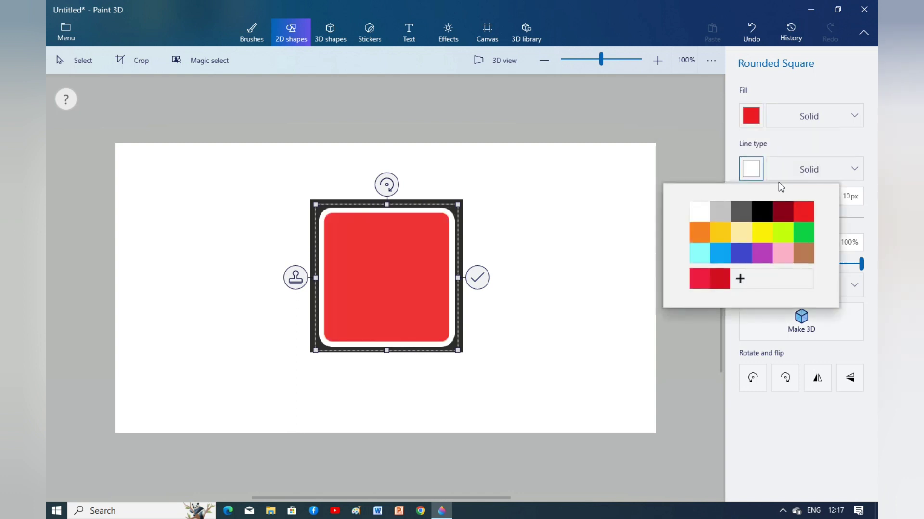
pyautogui.click(802, 209)
pyautogui.click(477, 279)
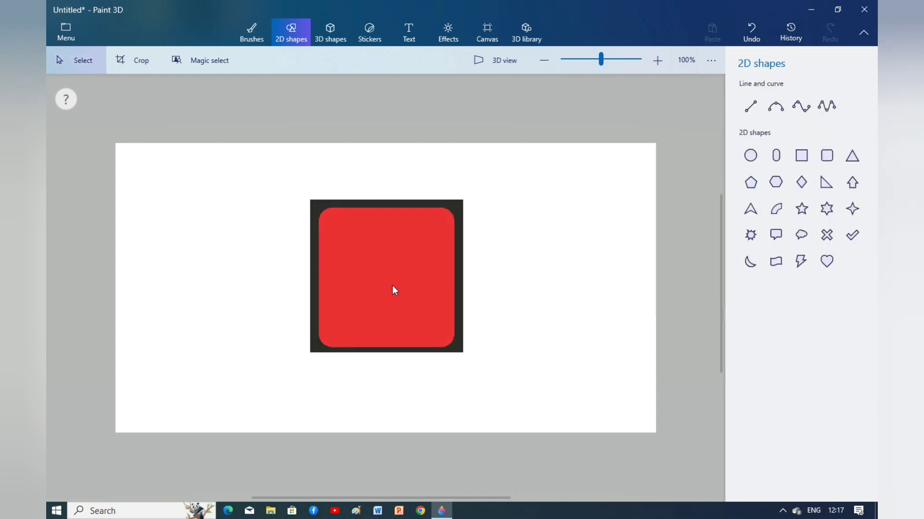
# Step: Turn the cube 90° about its vertical axis and add a golden yellow rounded square with matching outline to the blank face
pyautogui.click(392, 285)
pyautogui.moveTo(388, 383); pyautogui.dragTo(464, 398)
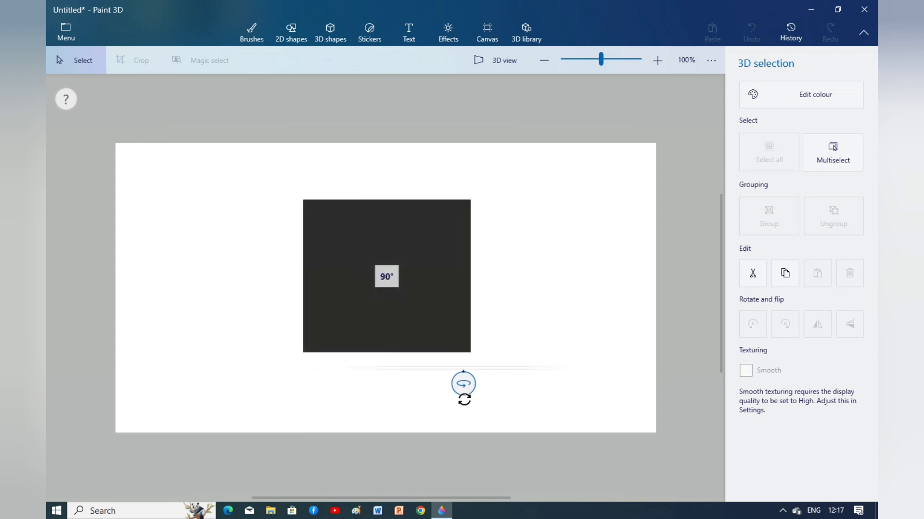
pyautogui.click(291, 35)
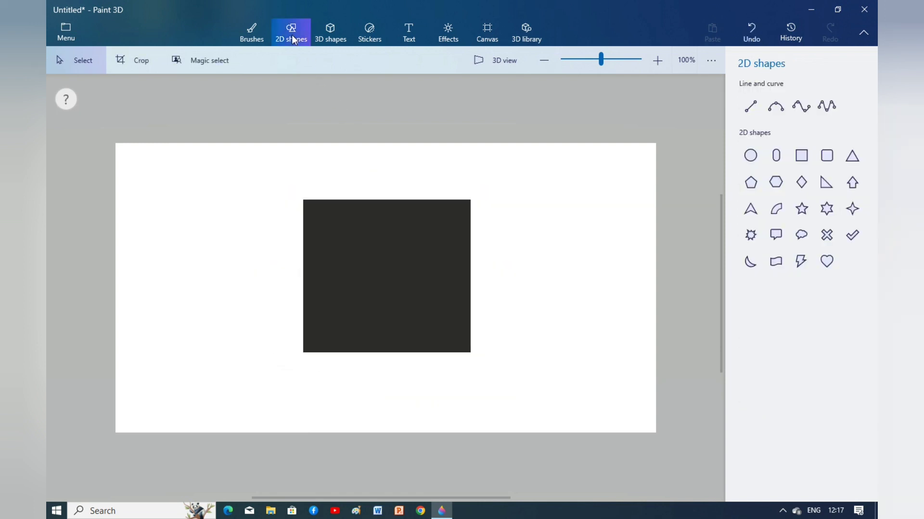
pyautogui.click(827, 156)
pyautogui.moveTo(310, 208)
pyautogui.mouseDown()
pyautogui.moveTo(471, 357)
pyautogui.moveTo(466, 350)
pyautogui.mouseUp()
pyautogui.click(751, 116)
pyautogui.click(714, 178)
pyautogui.click(751, 174)
pyautogui.click(715, 231)
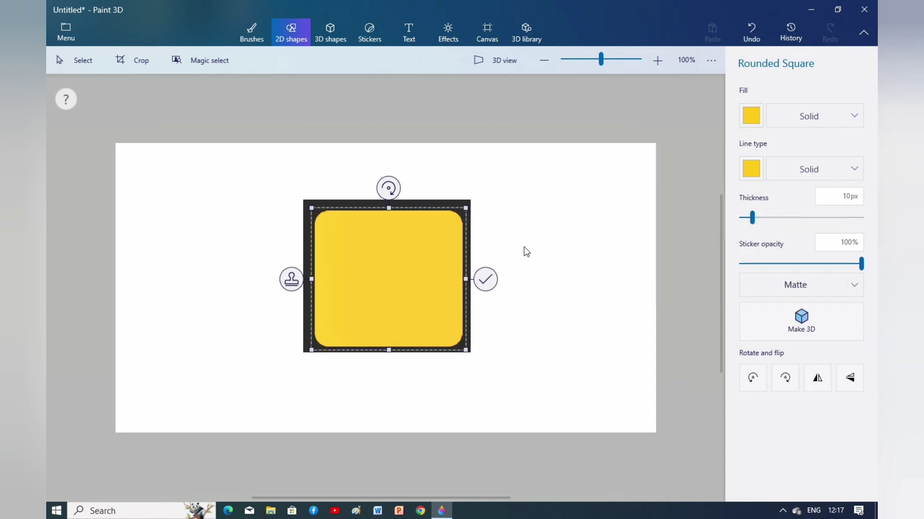
pyautogui.click(485, 279)
# Step: Turn the cube sideways to the next blank face and add a rounded square with green fill and outline
pyautogui.click(420, 289)
pyautogui.moveTo(386, 383); pyautogui.dragTo(510, 384)
pyautogui.click(291, 33)
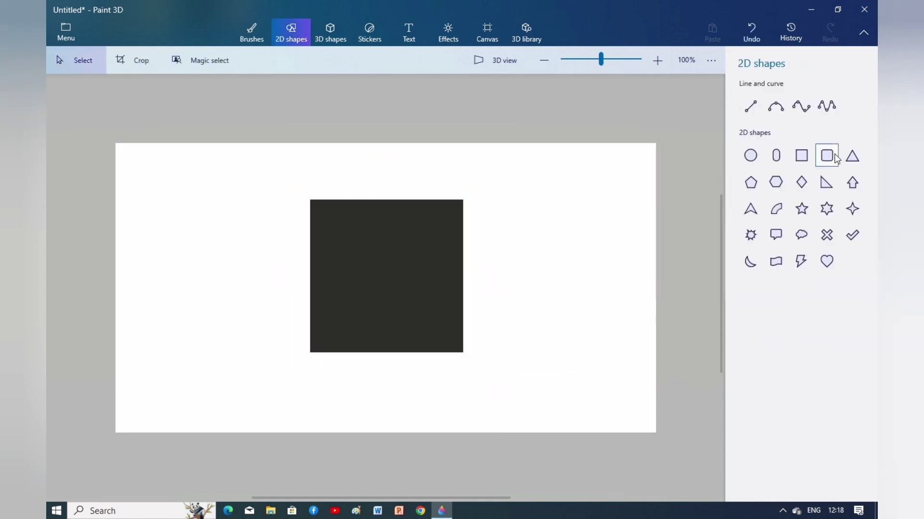
pyautogui.click(826, 155)
pyautogui.moveTo(315, 208); pyautogui.dragTo(461, 353)
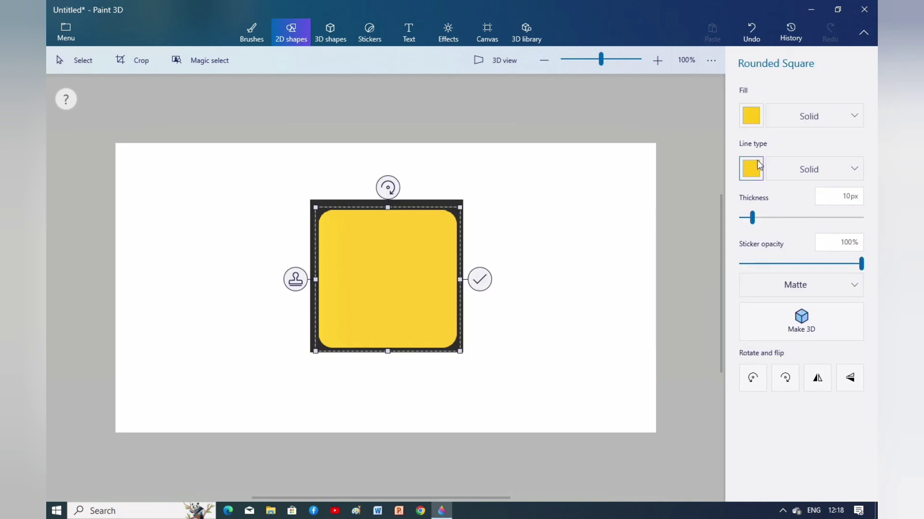
pyautogui.click(751, 116)
pyautogui.click(801, 177)
pyautogui.click(751, 168)
pyautogui.click(801, 230)
pyautogui.click(479, 280)
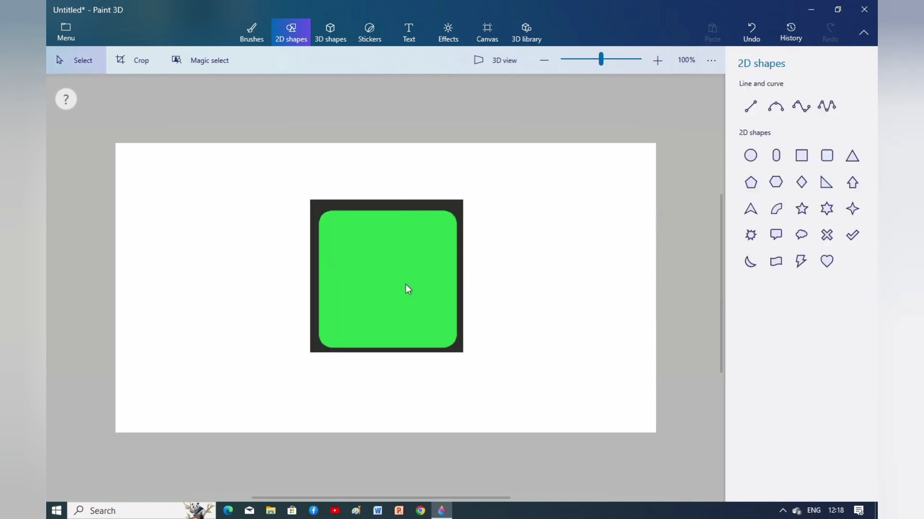
# Step: Rotate the cube sideways and tip it 90° about its horizontal axis to bring a blank end face forward
pyautogui.click(406, 289)
pyautogui.moveTo(387, 382); pyautogui.dragTo(510, 382)
pyautogui.moveTo(501, 274); pyautogui.dragTo(497, 352)
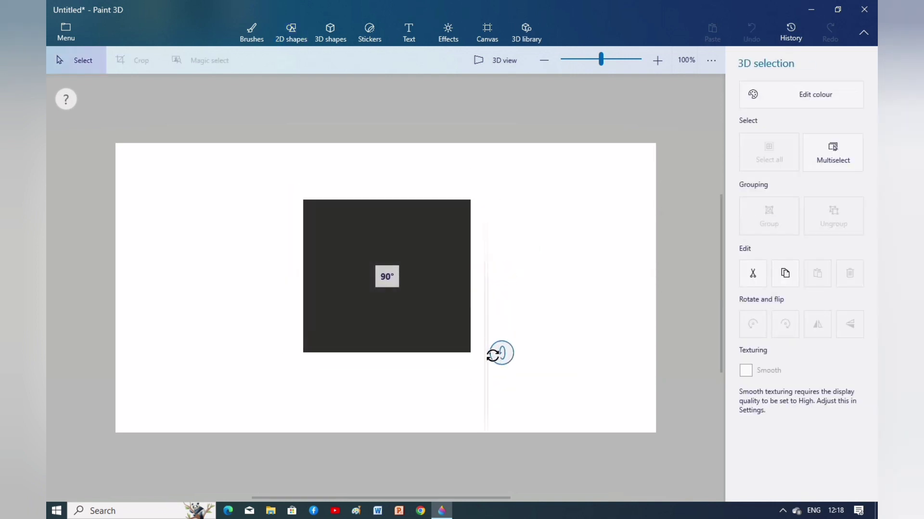
# Step: Add a rounded square with light cyan fill and outline to the blank end face
pyautogui.click(291, 33)
pyautogui.moveTo(308, 204); pyautogui.dragTo(470, 352)
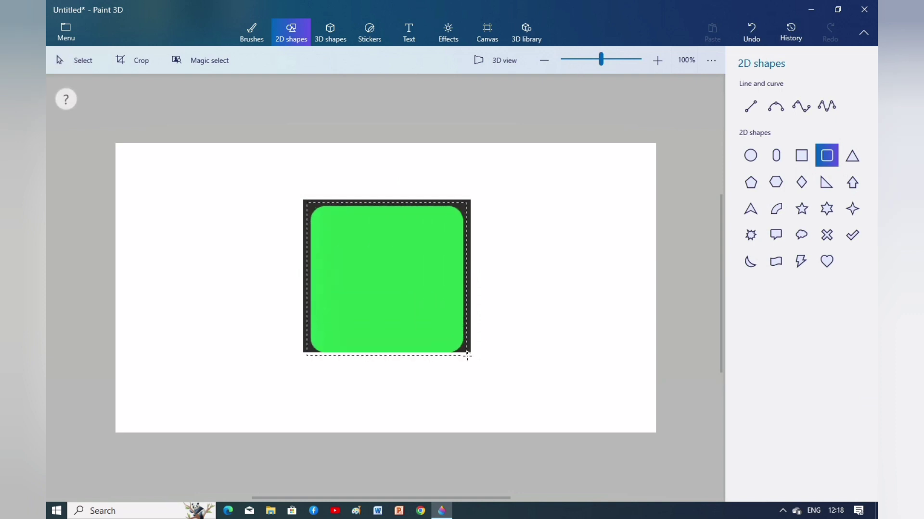
pyautogui.click(751, 115)
pyautogui.click(711, 200)
pyautogui.click(752, 170)
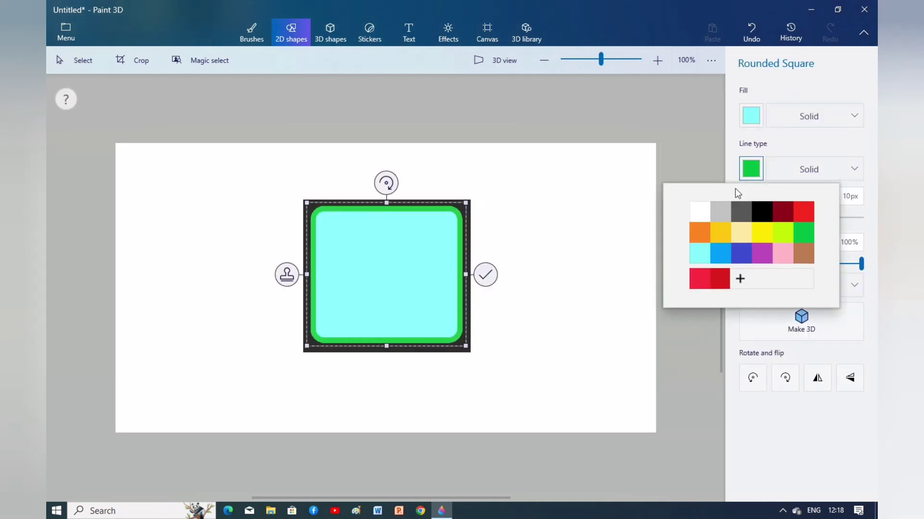
pyautogui.click(699, 249)
pyautogui.click(484, 280)
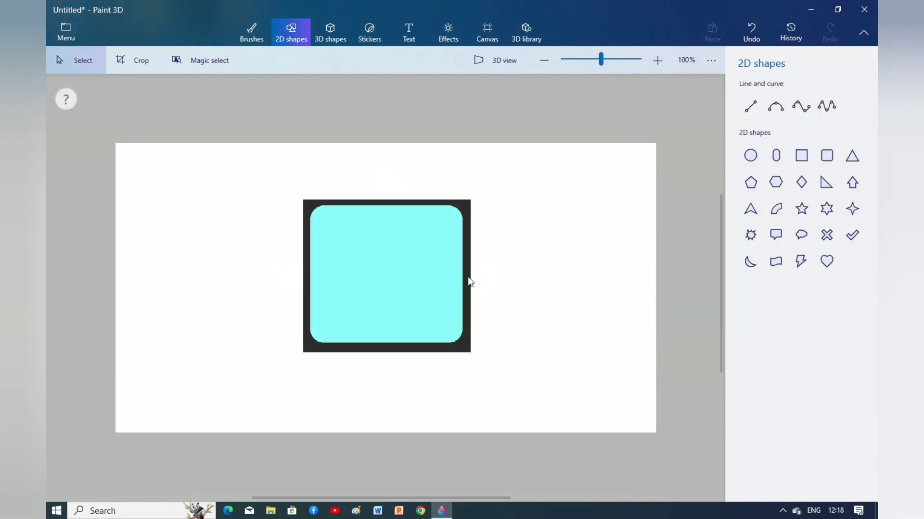
# Step: Flip the cube about its horizontal axis to the opposite blank face and draw a centred rounded square on it
pyautogui.click(473, 276)
pyautogui.moveTo(497, 275); pyautogui.dragTo(510, 436)
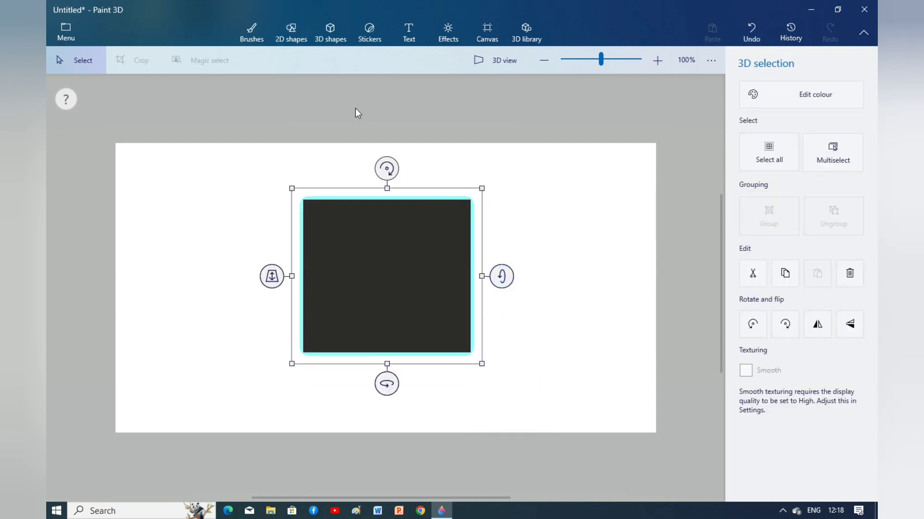
pyautogui.click(290, 34)
pyautogui.click(826, 155)
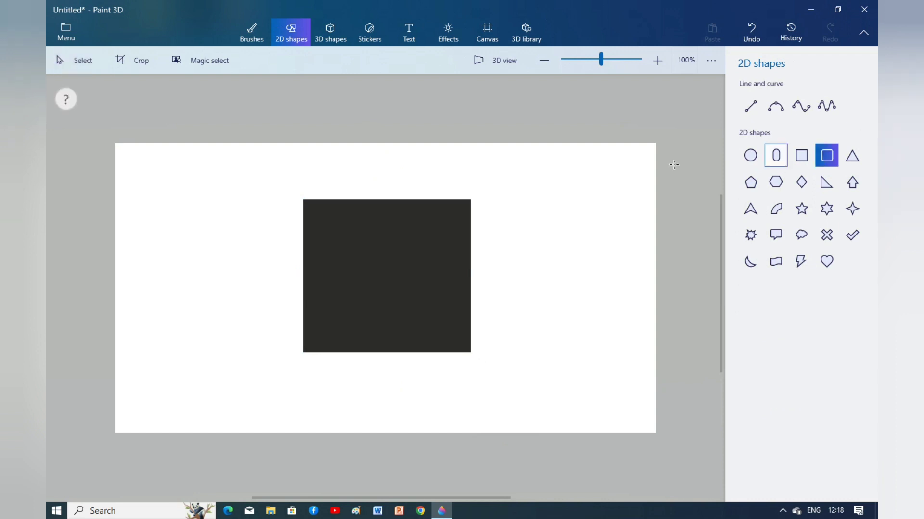
pyautogui.moveTo(310, 204)
pyautogui.mouseDown()
pyautogui.moveTo(400, 294)
pyautogui.moveTo(466, 340)
pyautogui.moveTo(466, 352)
pyautogui.mouseUp()
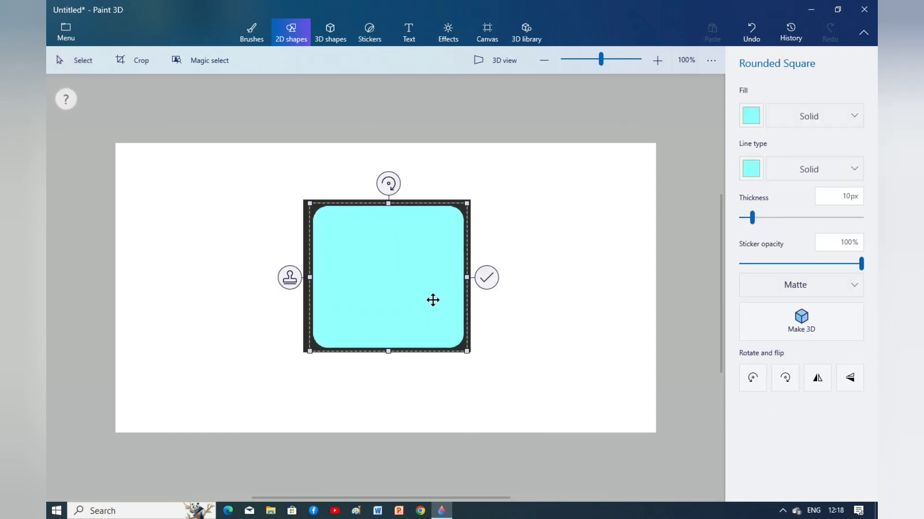
pyautogui.moveTo(433, 302); pyautogui.dragTo(427, 295)
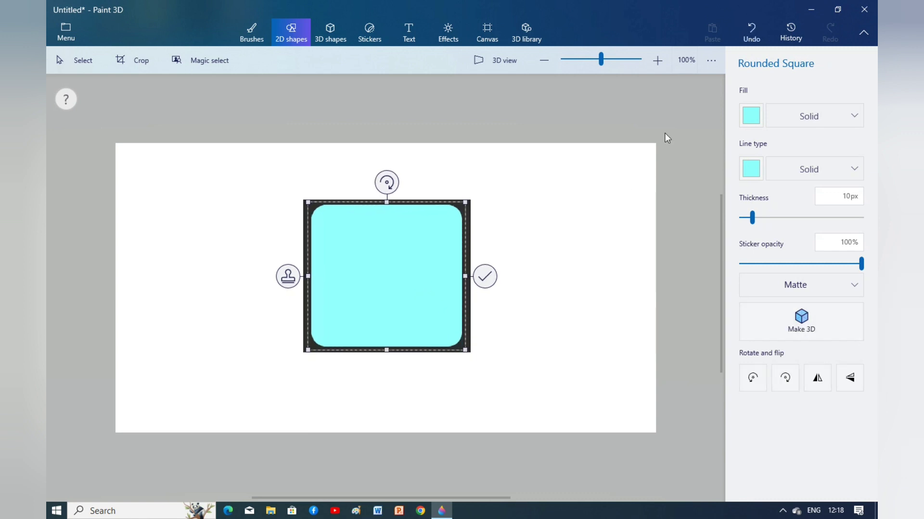
# Step: Set the rounded square's fill and outline to purple, commit it, and show the finished cube in 3D view
pyautogui.click(755, 117)
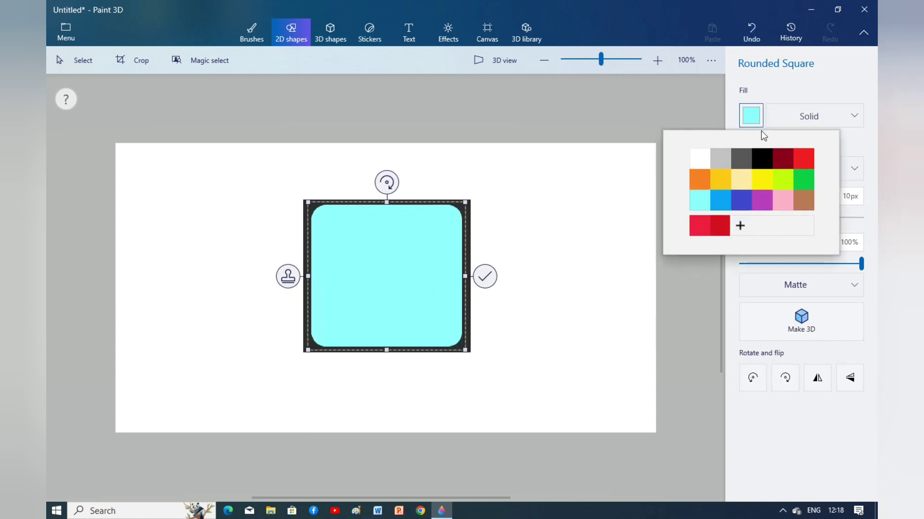
pyautogui.click(762, 201)
pyautogui.click(750, 170)
pyautogui.click(758, 210)
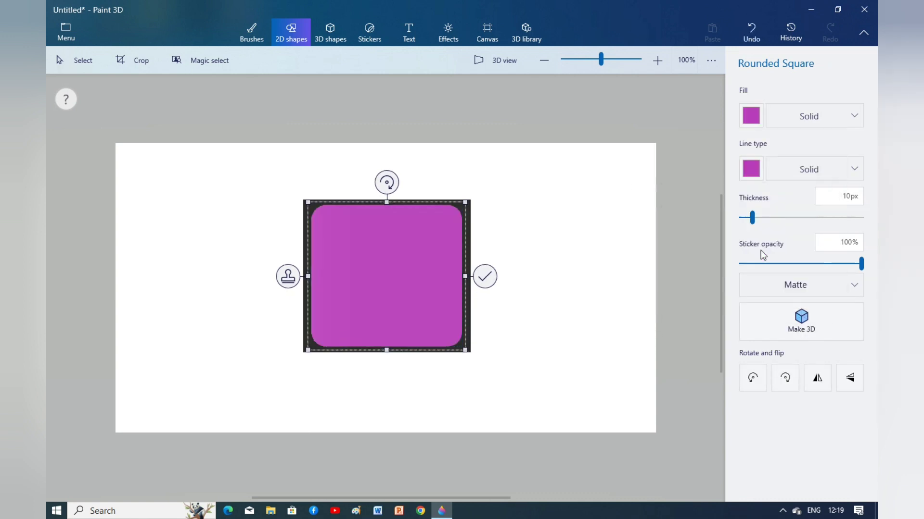
pyautogui.click(484, 276)
pyautogui.click(494, 59)
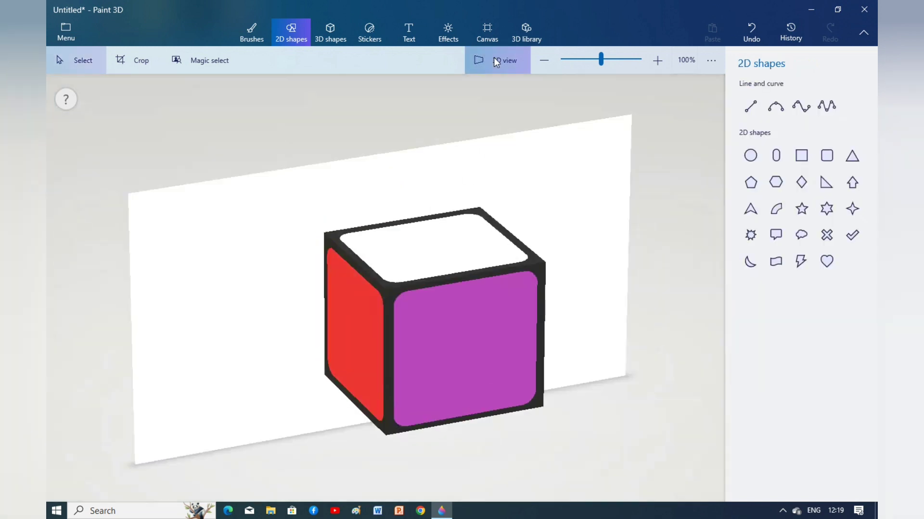
# Step: Scale the finished cube down to roughly a third of its size near the canvas's upper-left corner
pyautogui.click(494, 56)
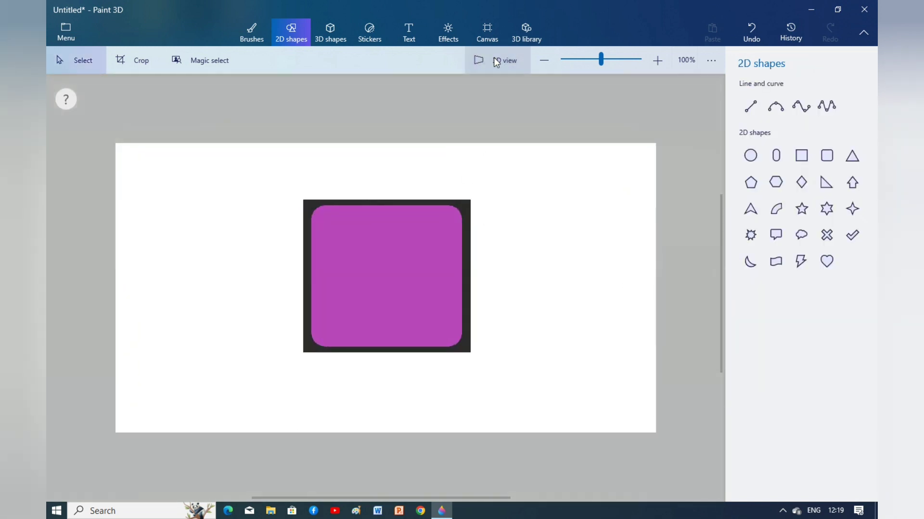
pyautogui.click(414, 253)
pyautogui.moveTo(482, 364); pyautogui.dragTo(227, 197)
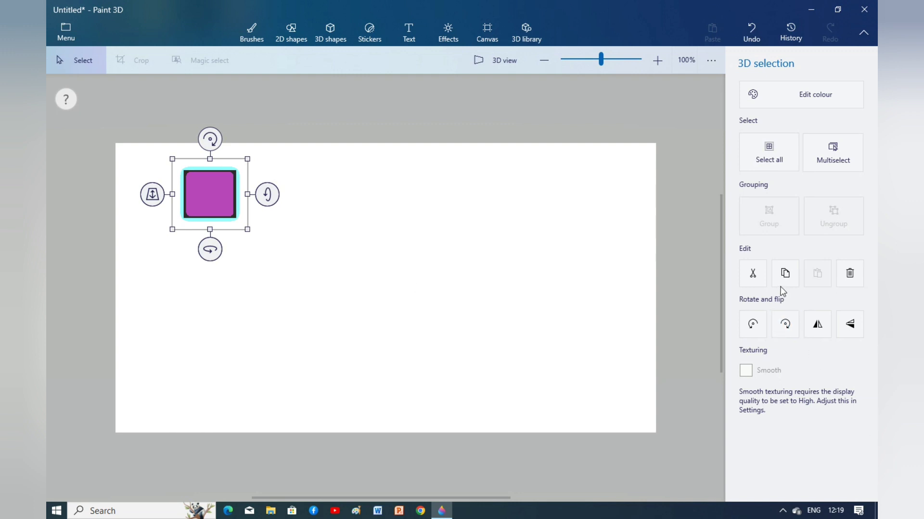
pyautogui.click(818, 274)
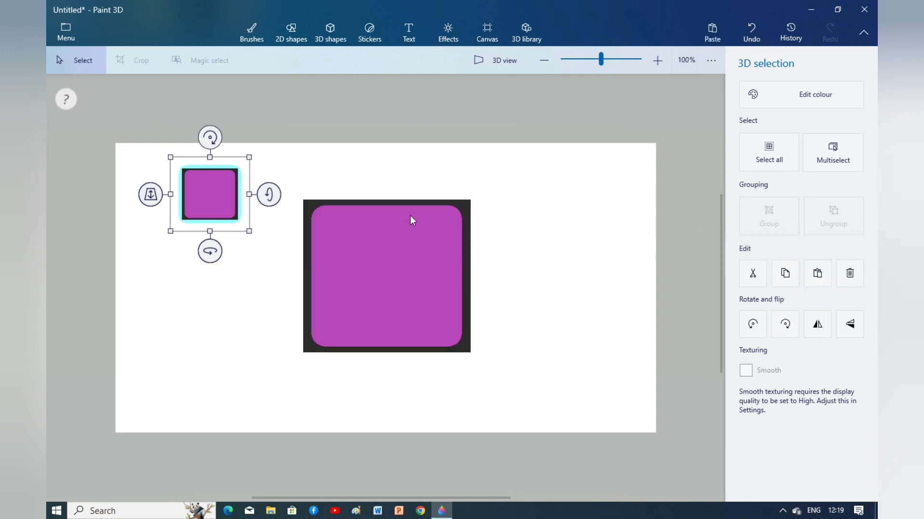
pyautogui.hotkey('ctrl', 'z')
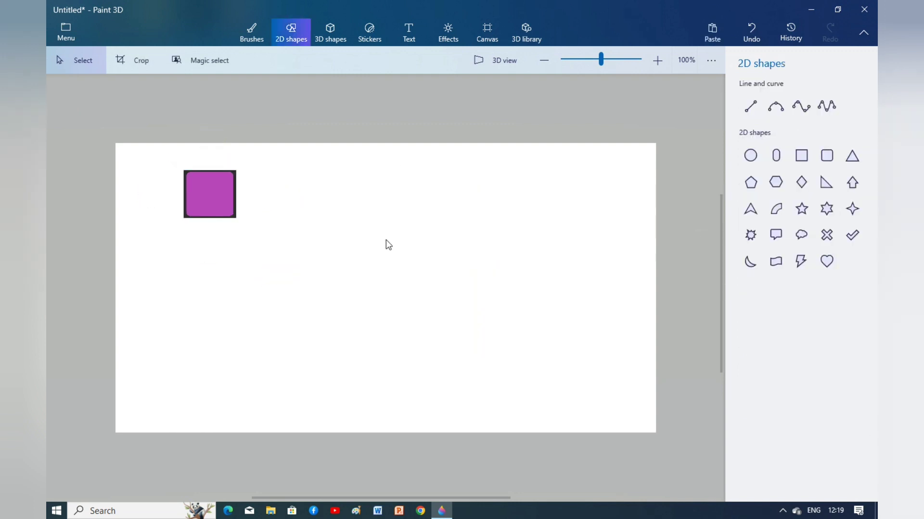
# Step: Duplicate the small cube twice and place the copies beside it to form a horizontal row of three touching cubes
pyautogui.click(224, 192)
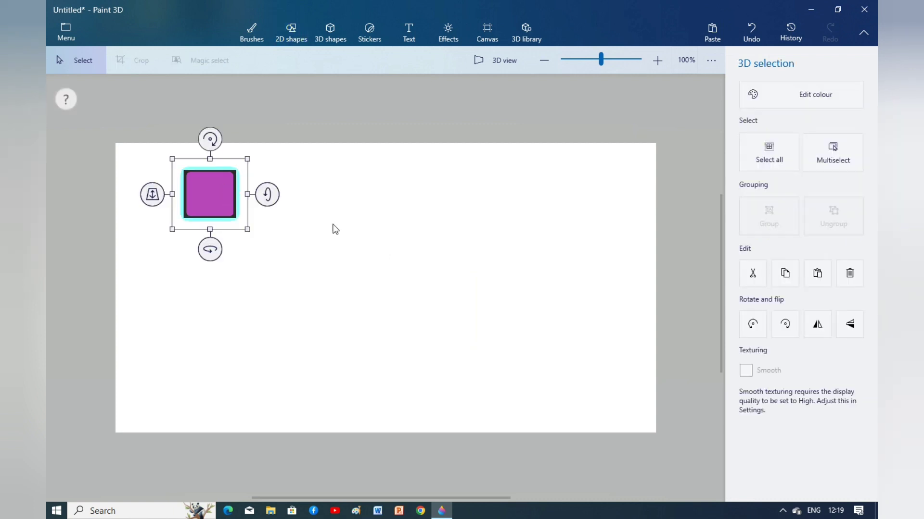
pyautogui.click(798, 275)
pyautogui.moveTo(197, 191); pyautogui.dragTo(333, 196)
pyautogui.click(785, 274)
pyautogui.click(816, 273)
pyautogui.click(375, 297)
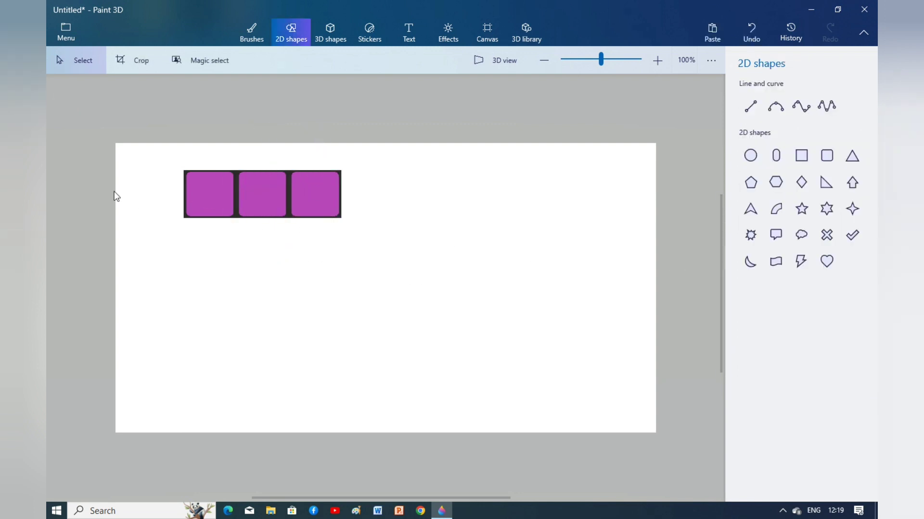
# Step: Group the three cubes in the row and check the grouped row in 3D view
pyautogui.click(94, 58)
pyautogui.moveTo(161, 159); pyautogui.dragTo(402, 254)
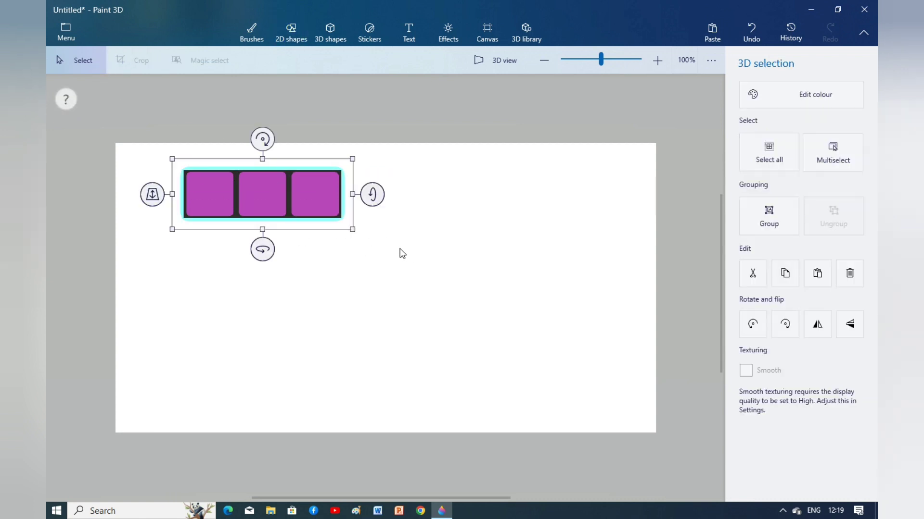
pyautogui.click(770, 222)
pyautogui.click(505, 61)
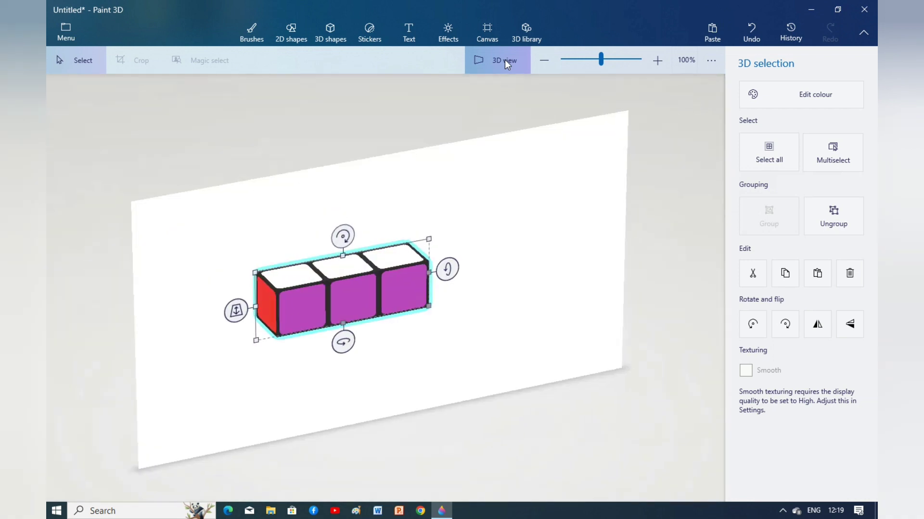
pyautogui.click(504, 60)
# Step: Centre the row near the canvas's upper edge and stack two copies directly beneath it to form a 3×3 layer
pyautogui.moveTo(310, 185); pyautogui.dragTo(398, 190)
pyautogui.click(785, 274)
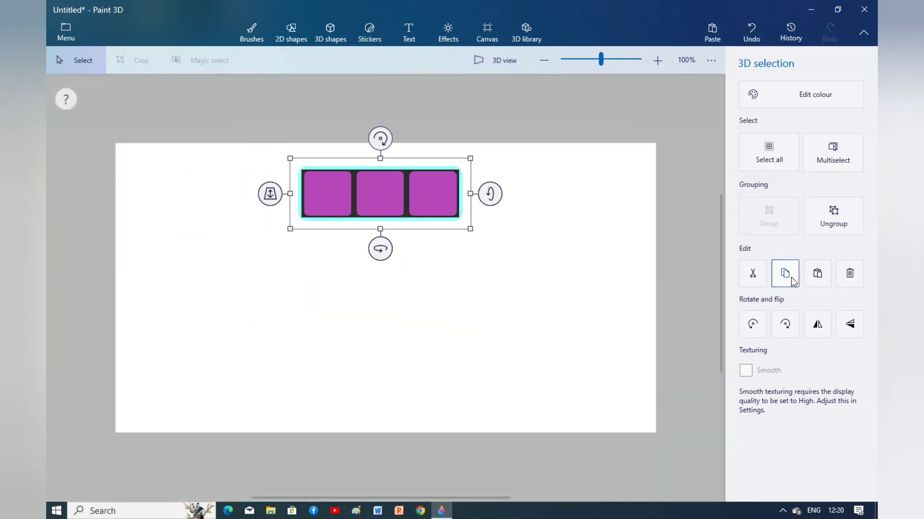
pyautogui.click(817, 273)
pyautogui.moveTo(247, 200); pyautogui.dragTo(363, 248)
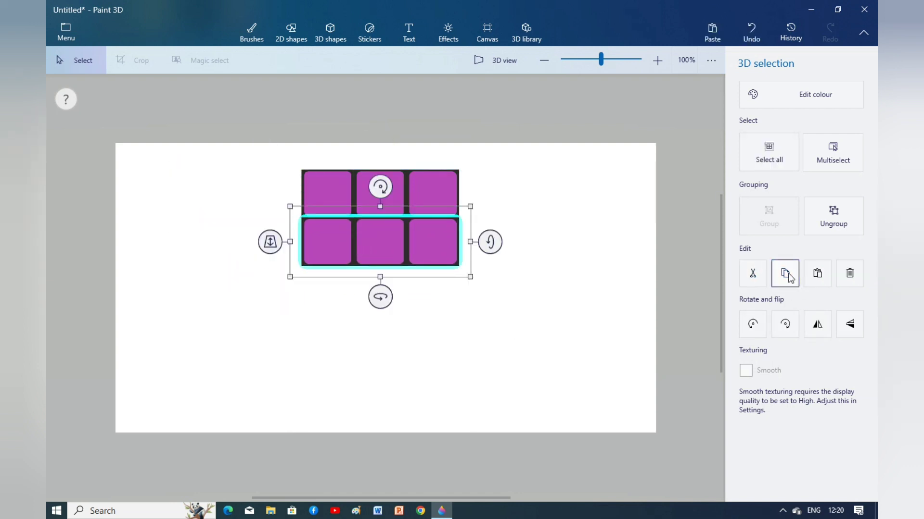
pyautogui.click(814, 280)
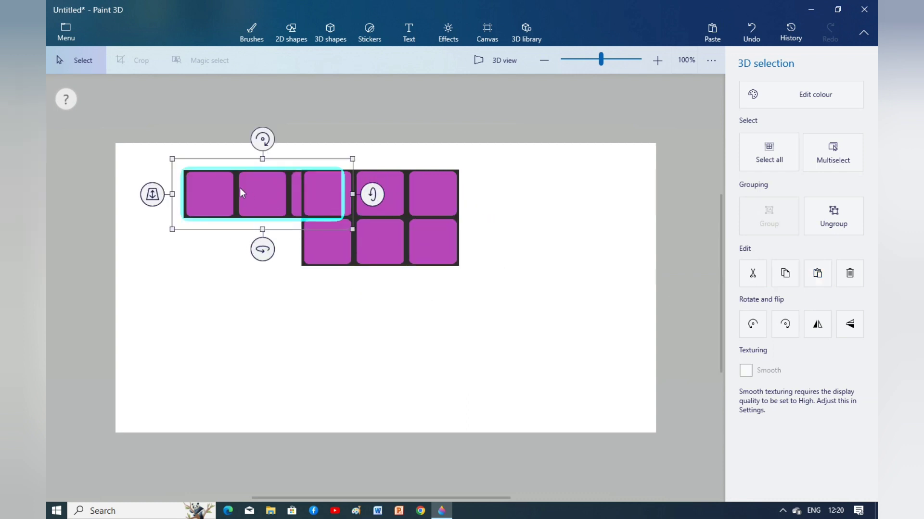
pyautogui.moveTo(241, 192); pyautogui.dragTo(358, 286)
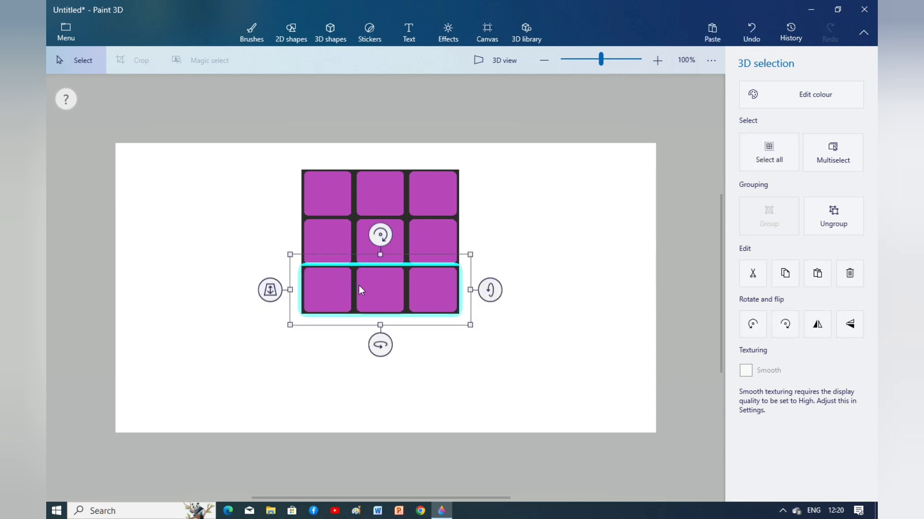
# Step: Group the three stacked rows into one 3×3 layer, check it in 3D view, and centre it on the canvas
pyautogui.click(498, 59)
pyautogui.click(498, 59)
pyautogui.click(475, 214)
pyautogui.moveTo(266, 150); pyautogui.dragTo(472, 333)
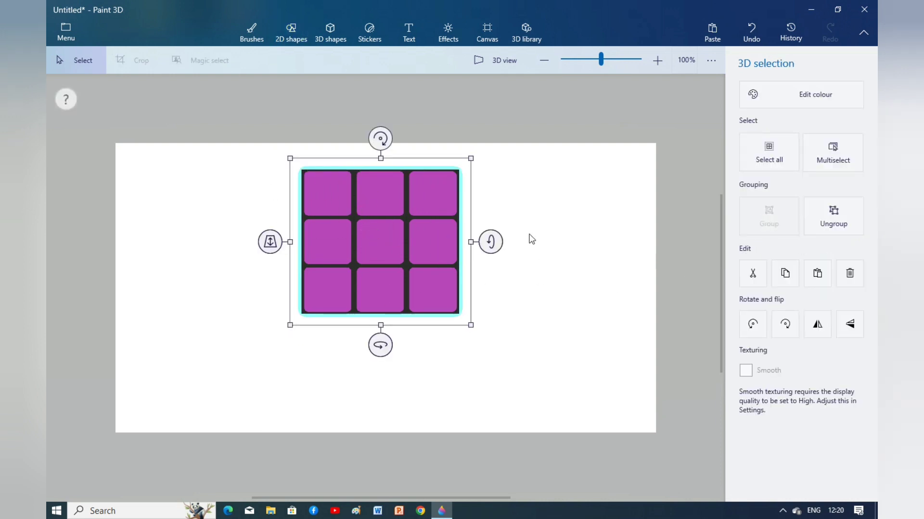
pyautogui.click(488, 59)
pyautogui.click(489, 58)
pyautogui.moveTo(398, 213); pyautogui.dragTo(397, 247)
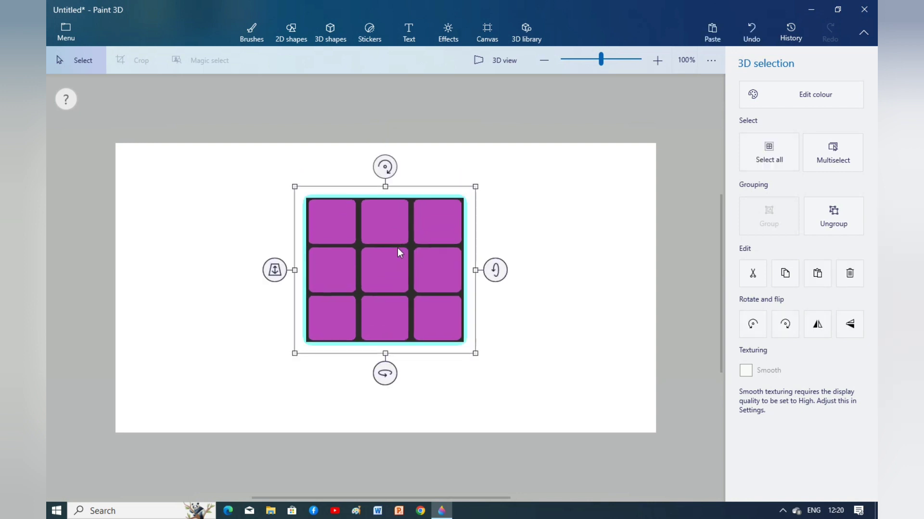
pyautogui.click(812, 278)
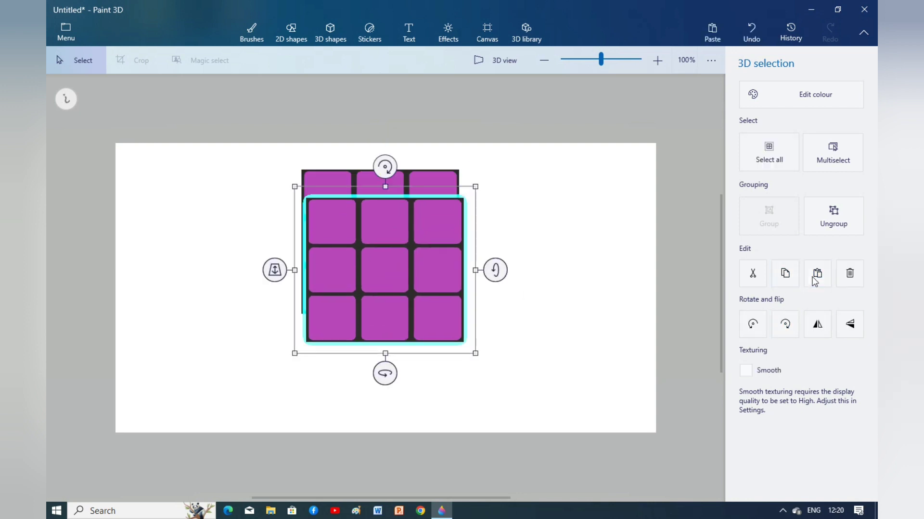
pyautogui.moveTo(439, 205); pyautogui.dragTo(434, 176)
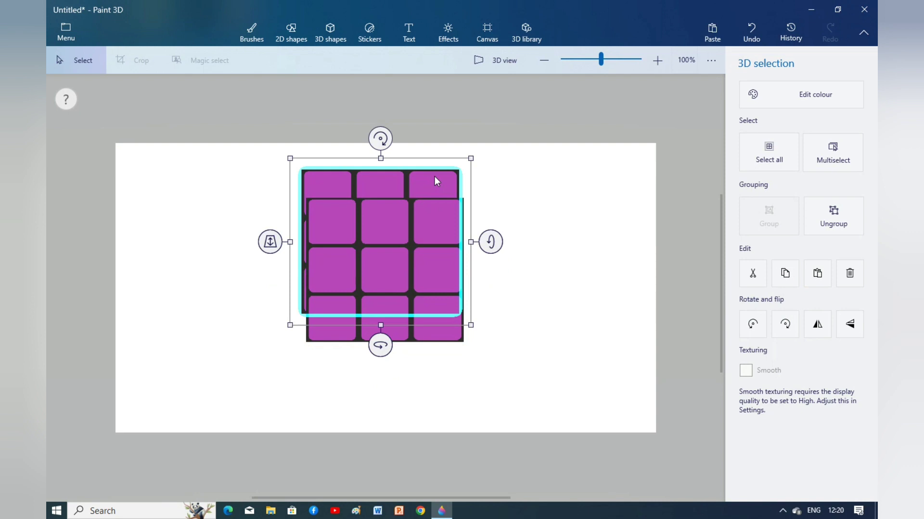
pyautogui.press('Delete')
# Step: Duplicate the 3×3 layer twice and shift the layers along the depth axis so that three layers form a full cube
pyautogui.click(394, 232)
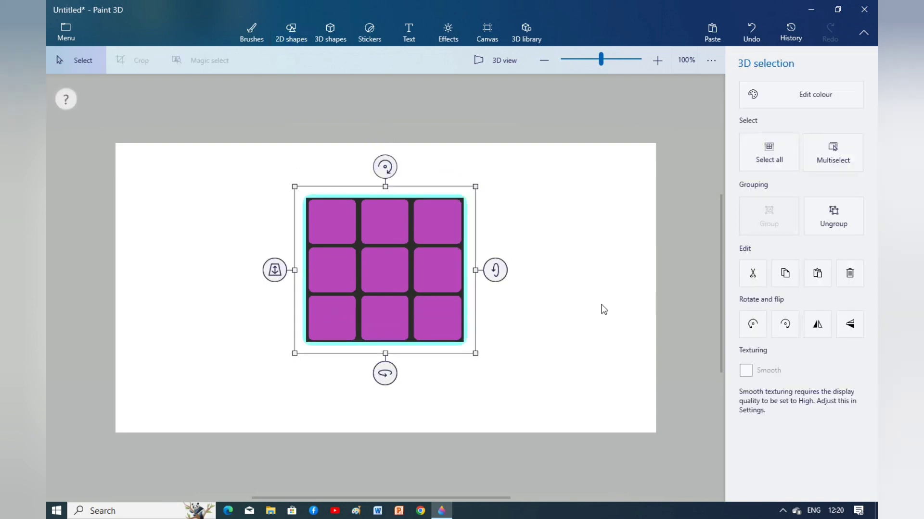
pyautogui.click(785, 275)
pyautogui.moveTo(278, 273); pyautogui.dragTo(283, 300)
pyautogui.click(817, 274)
pyautogui.moveTo(275, 272)
pyautogui.mouseDown()
pyautogui.moveTo(274, 297)
pyautogui.moveTo(275, 272)
pyautogui.mouseUp()
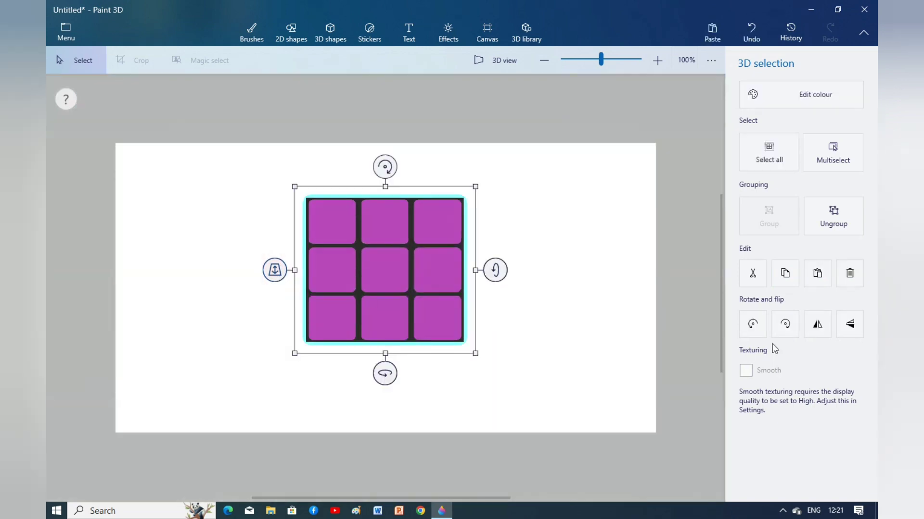
pyautogui.click(787, 280)
pyautogui.click(816, 271)
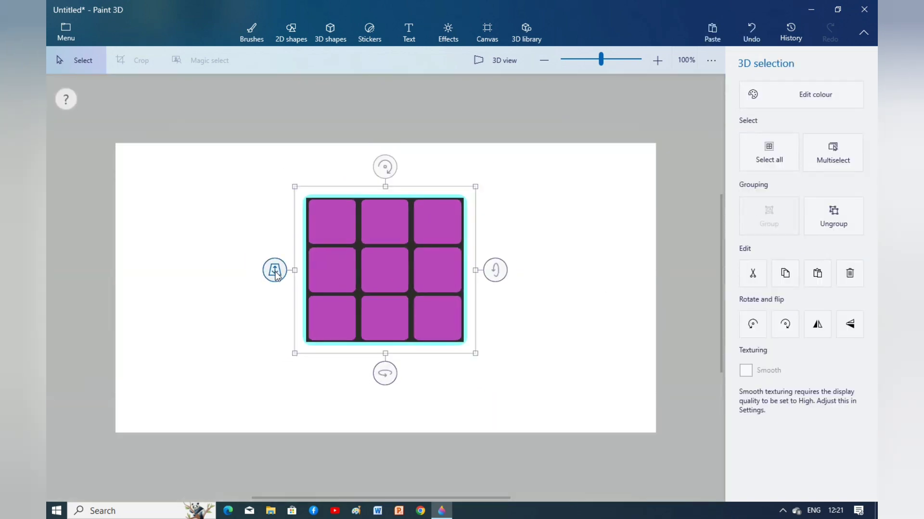
pyautogui.moveTo(275, 271); pyautogui.dragTo(274, 313)
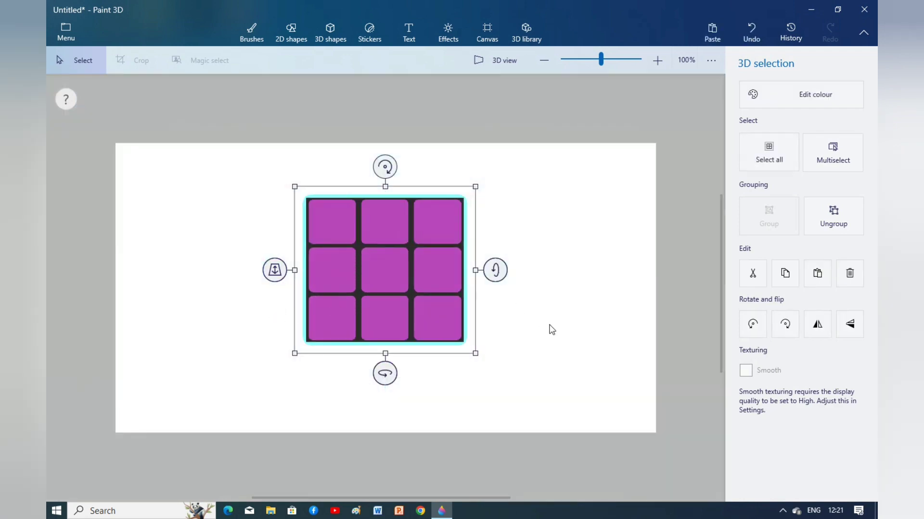
# Step: Group the three depth layers into a single 3×3×3 cube and inspect it in 3D view
pyautogui.click(552, 330)
pyautogui.moveTo(274, 174); pyautogui.dragTo(484, 380)
pyautogui.click(768, 219)
pyautogui.click(498, 58)
pyautogui.click(498, 57)
# Step: Rotate the assembled cube about its vertical and horizontal axes until the yellow, dark red and cyan faces show at an angle
pyautogui.moveTo(378, 380); pyautogui.dragTo(461, 373)
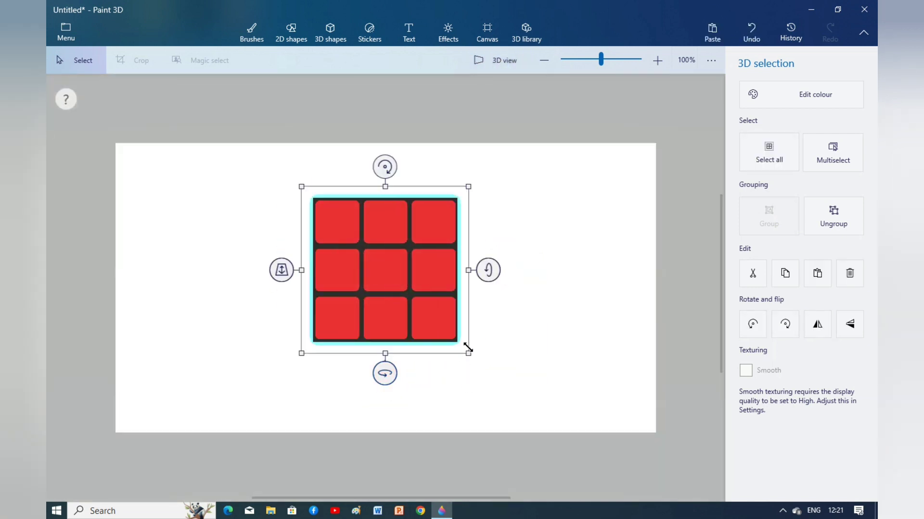
pyautogui.moveTo(491, 280); pyautogui.dragTo(491, 342)
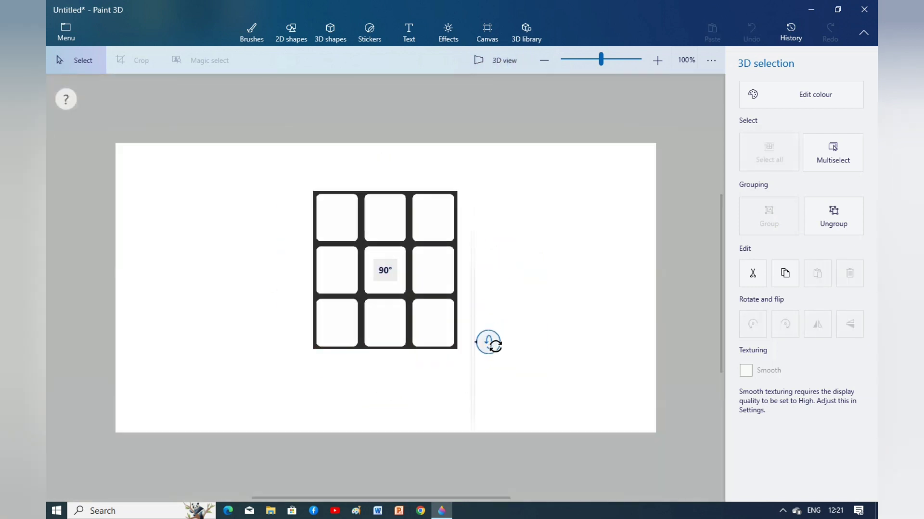
pyautogui.moveTo(387, 380); pyautogui.dragTo(477, 394)
pyautogui.moveTo(460, 398); pyautogui.dragTo(461, 397)
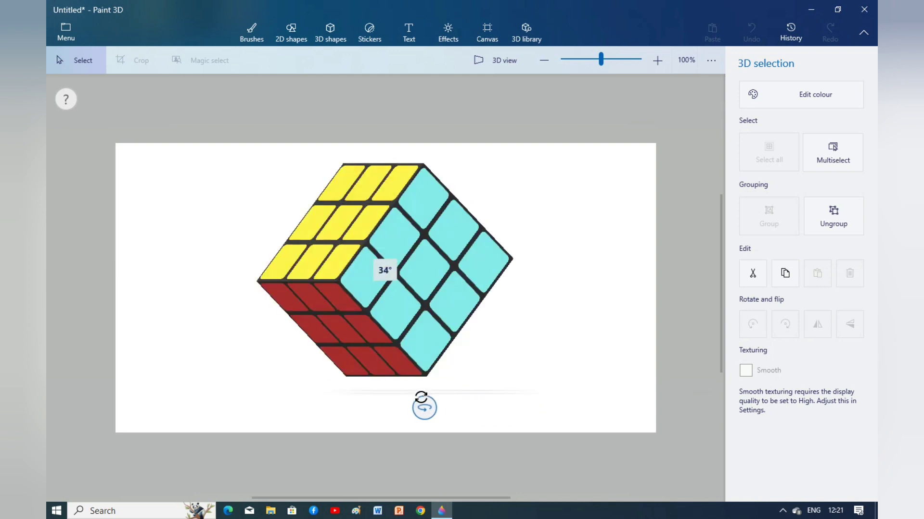
pyautogui.click(590, 360)
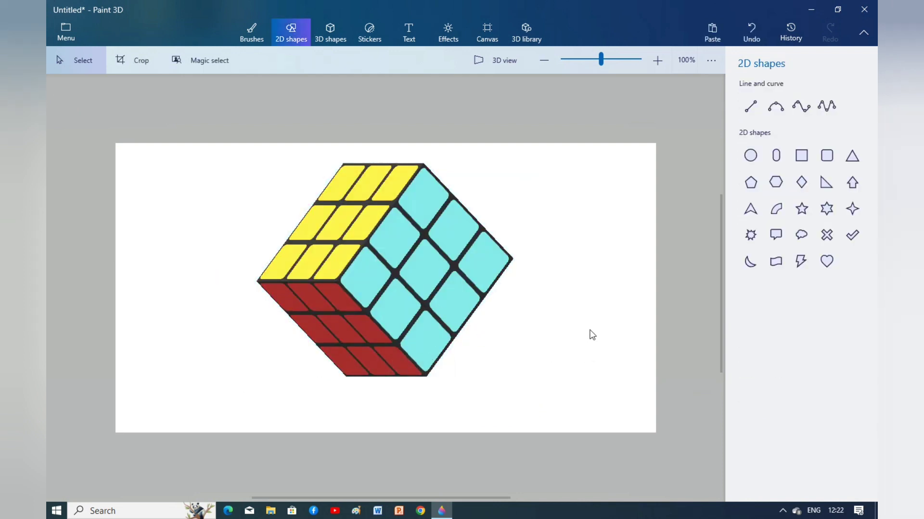
# Step: Hide the canvas and adjust the cube's position and rotation so the cyan face dominates beside the yellow and dark red faces
pyautogui.click(486, 33)
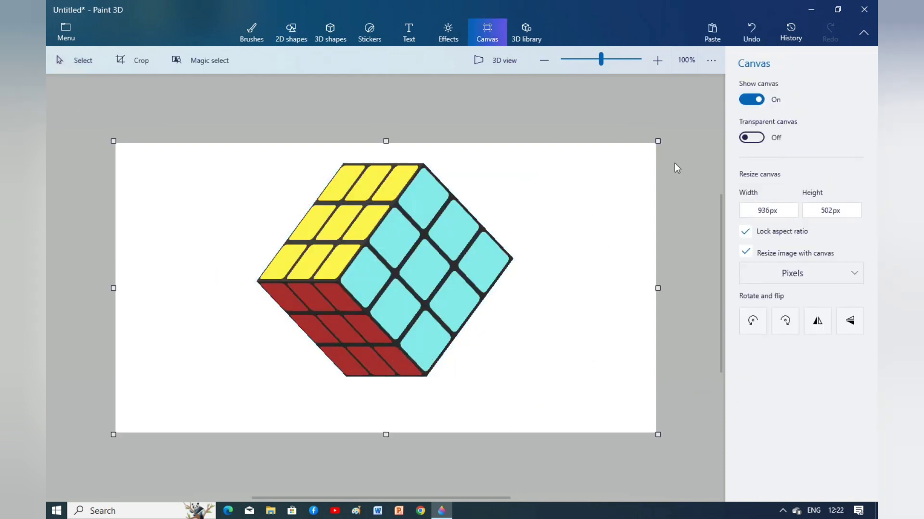
pyautogui.click(752, 100)
pyautogui.click(408, 315)
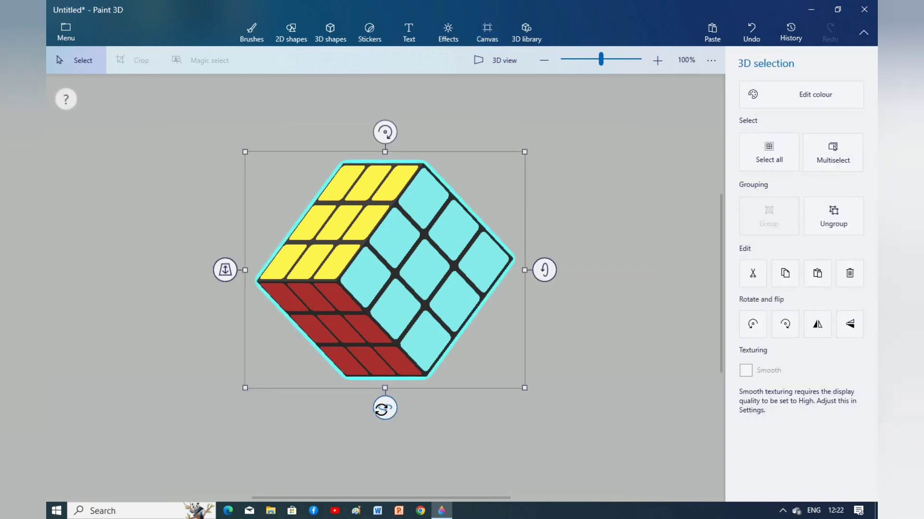
pyautogui.moveTo(382, 410); pyautogui.dragTo(394, 437)
pyautogui.moveTo(437, 335); pyautogui.dragTo(447, 333)
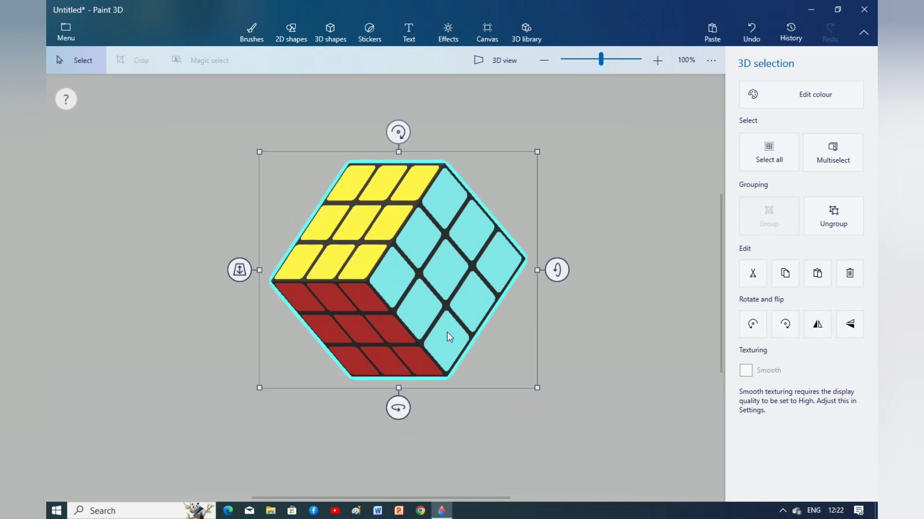
pyautogui.moveTo(402, 132); pyautogui.dragTo(410, 131)
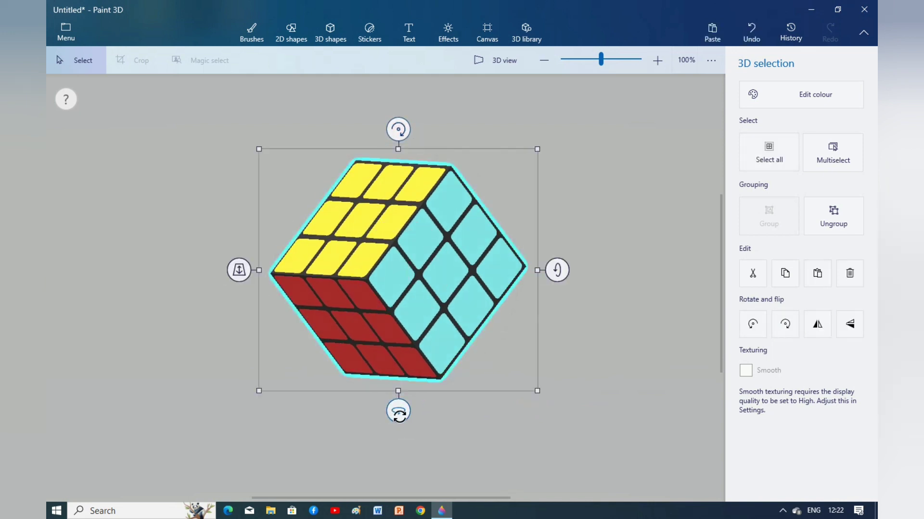
pyautogui.moveTo(399, 414); pyautogui.dragTo(368, 409)
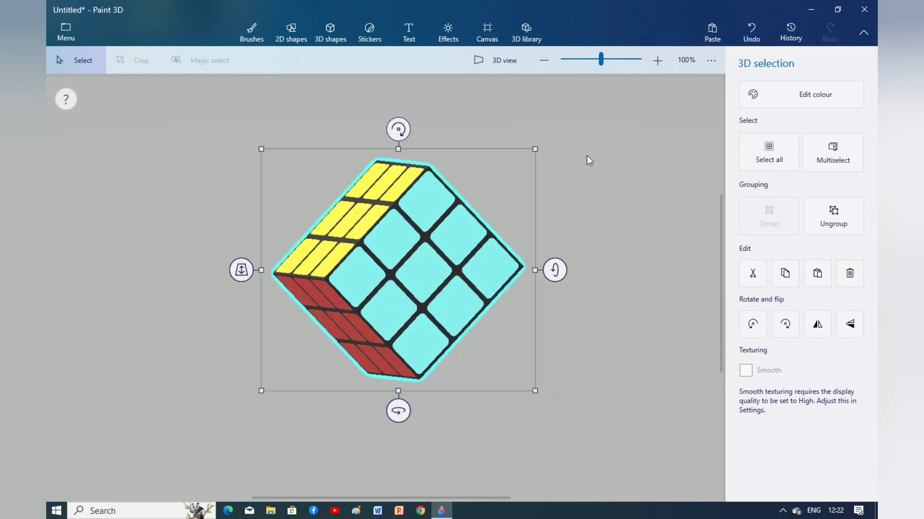
# Step: Start saving the cube as a video copy and preview the Wobble, Swing, Jump & turn and Hover animations
pyautogui.hotkey('ctrl', 'shift', 's')
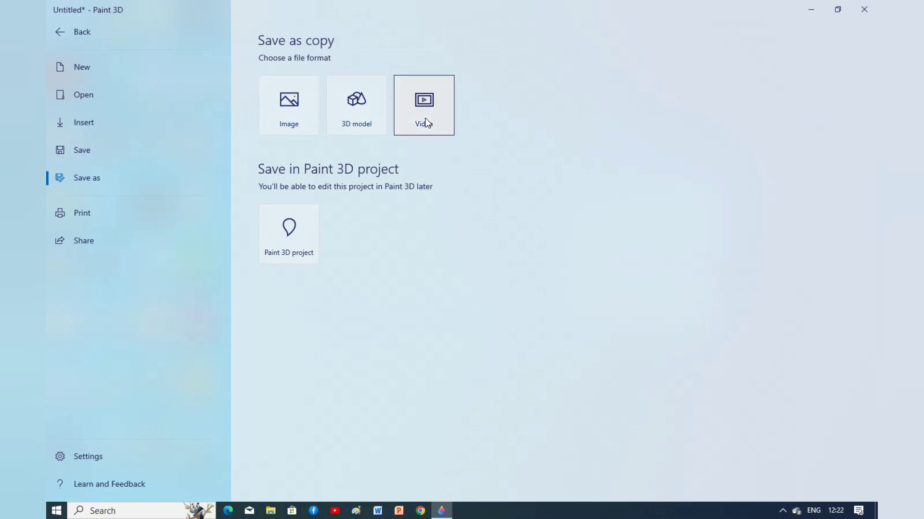
pyautogui.click(425, 121)
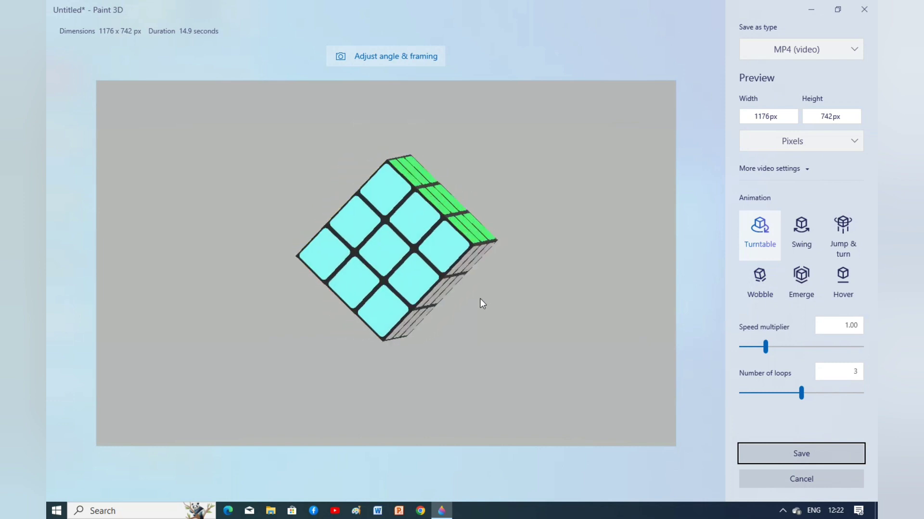
pyautogui.click(759, 281)
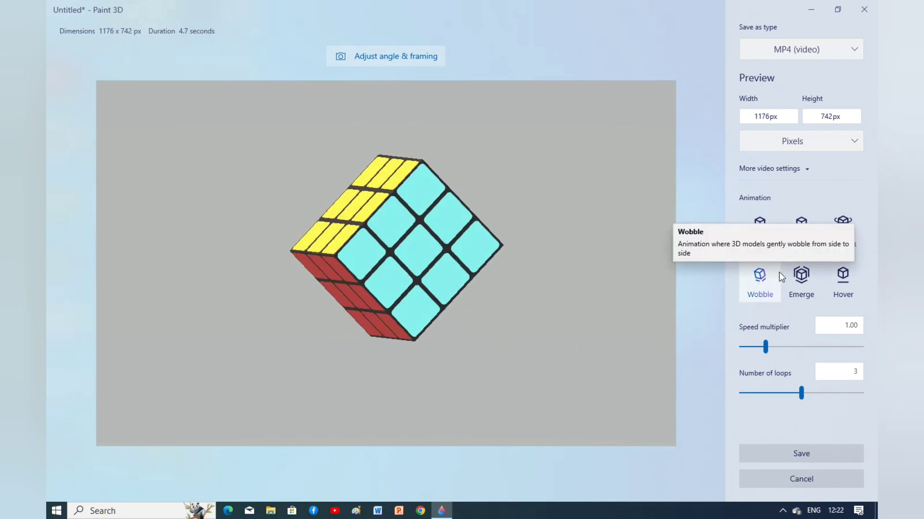
pyautogui.click(804, 224)
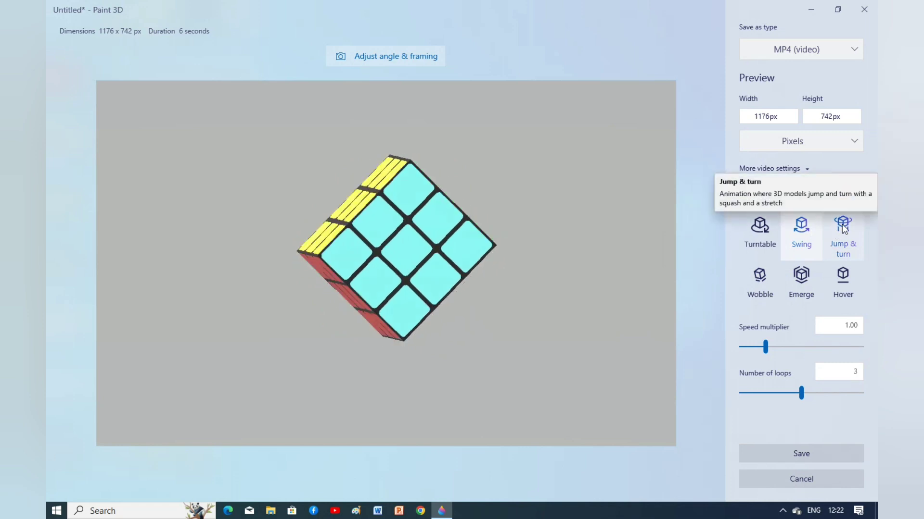
pyautogui.click(842, 238)
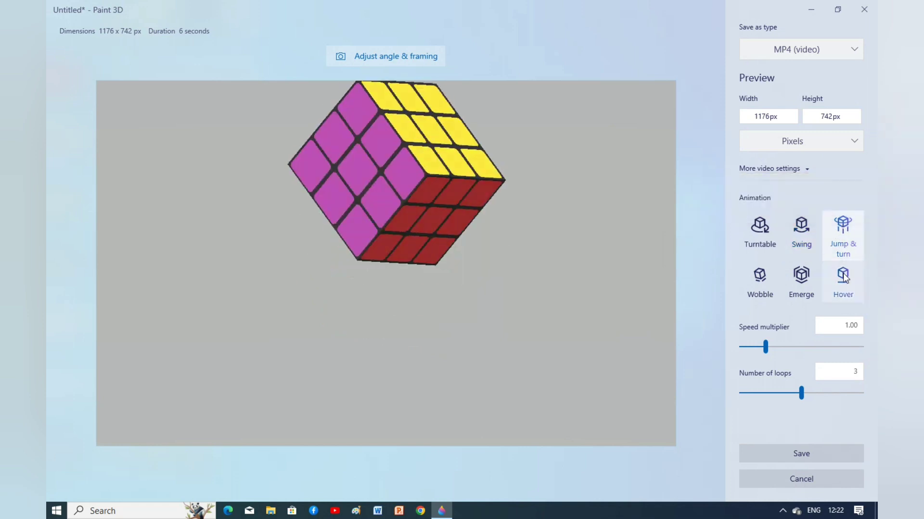
pyautogui.click(845, 278)
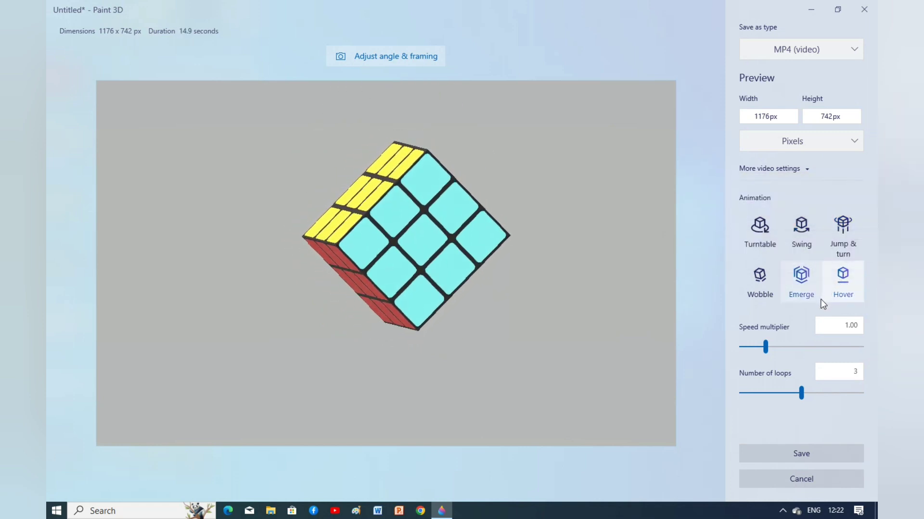
pyautogui.click(843, 241)
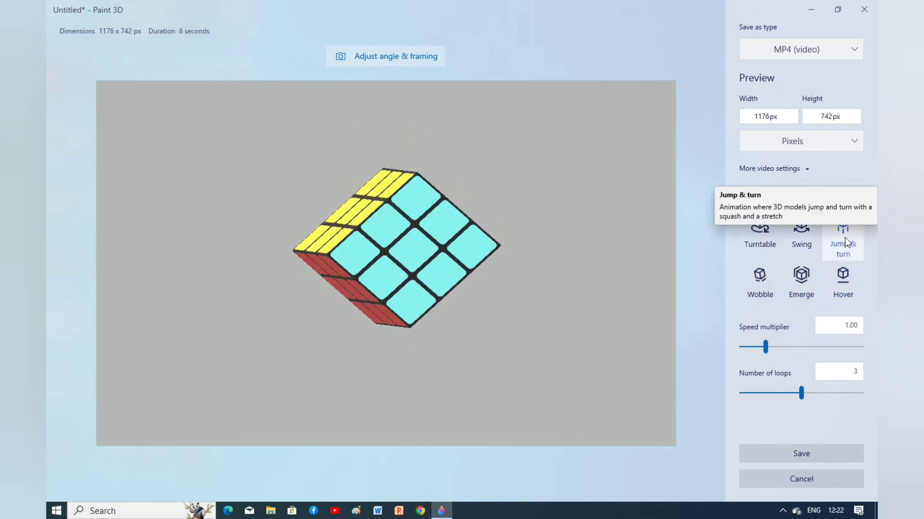
# Step: Try speed multipliers of 0.25 and 2.00 with Turntable, and 2.00 and 1.00 with the Jump & turn animation
pyautogui.moveTo(765, 346); pyautogui.dragTo(732, 348)
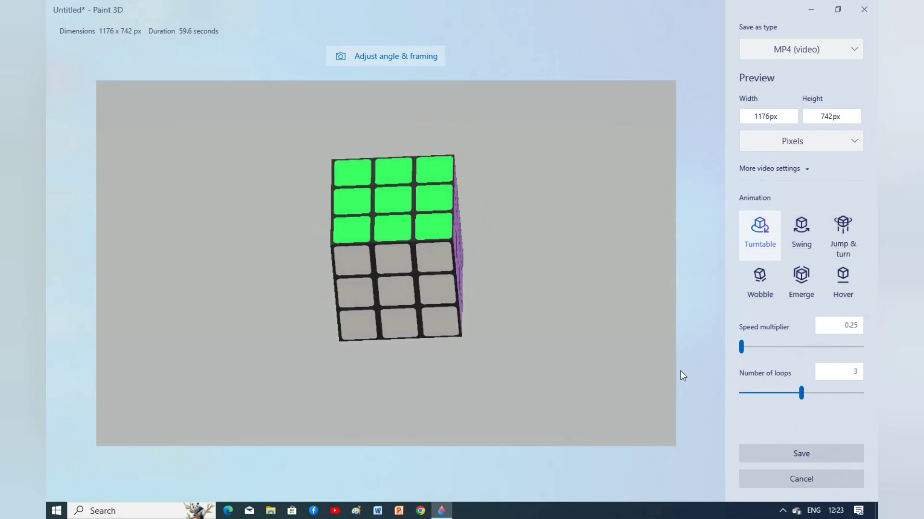
pyautogui.click(801, 346)
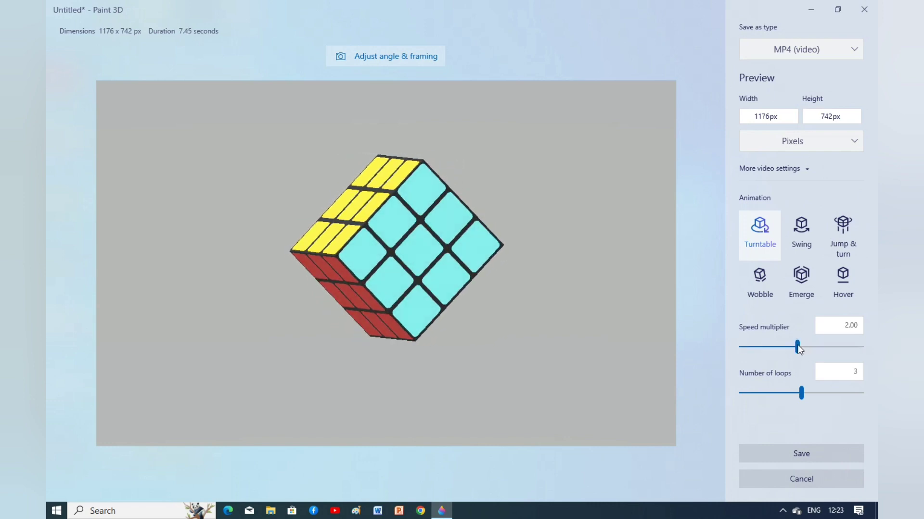
pyautogui.click(843, 231)
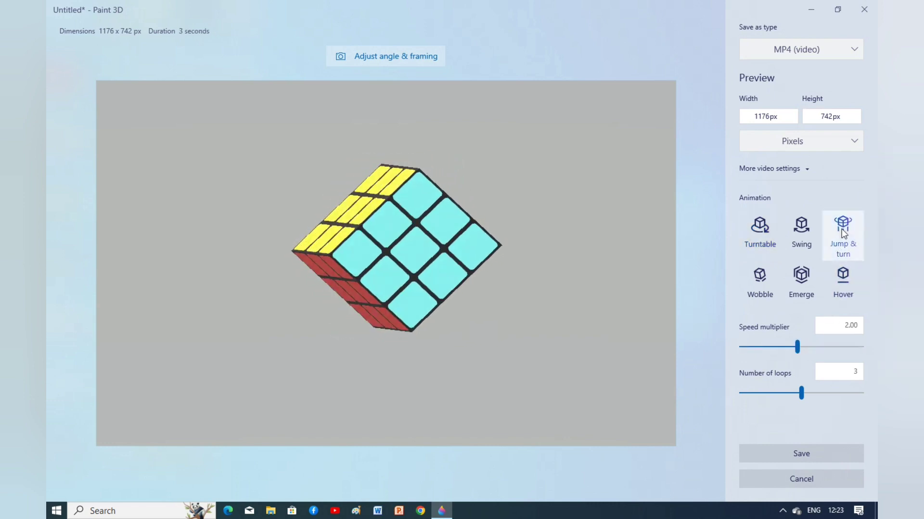
pyautogui.click(764, 347)
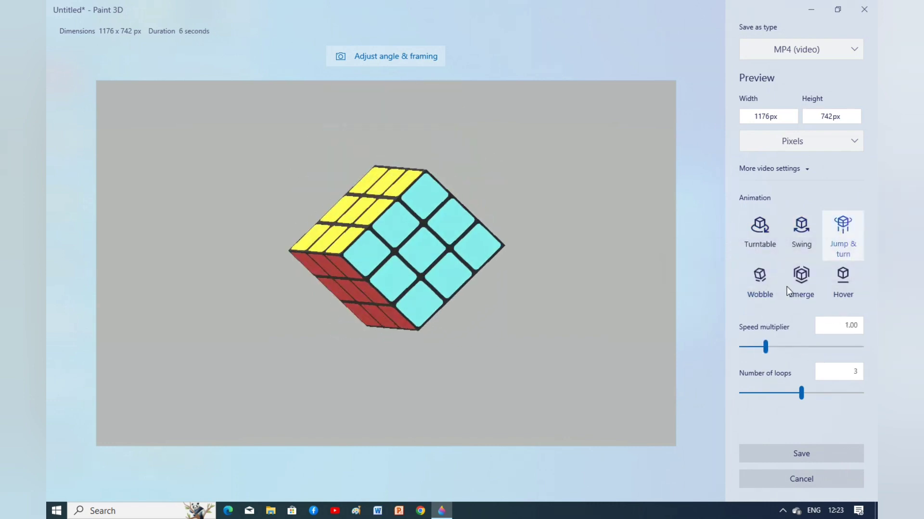
# Step: Choose the Emerge animation for the video and set its speed multiplier to 0.25
pyautogui.click(792, 276)
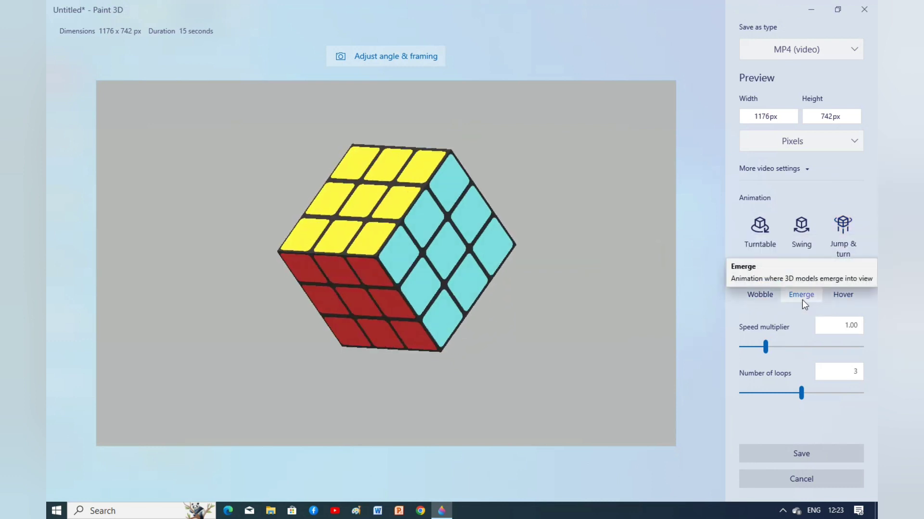
pyautogui.click(742, 348)
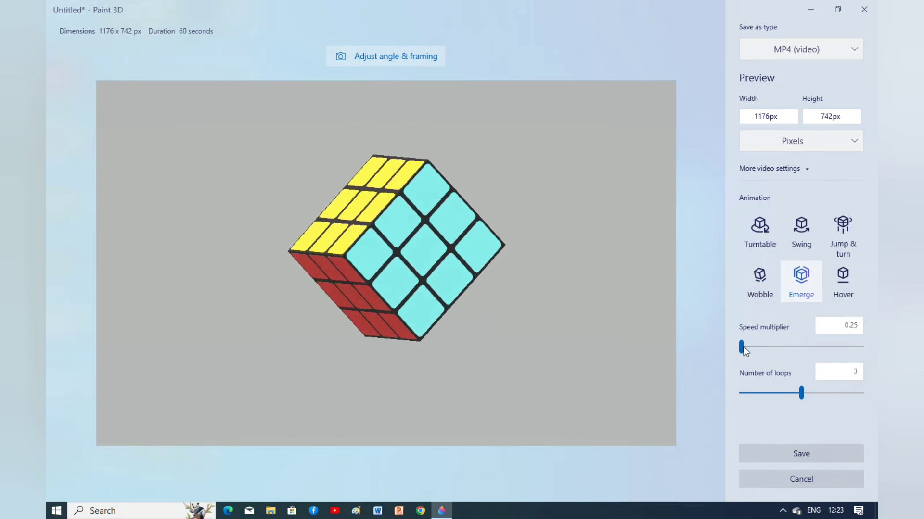